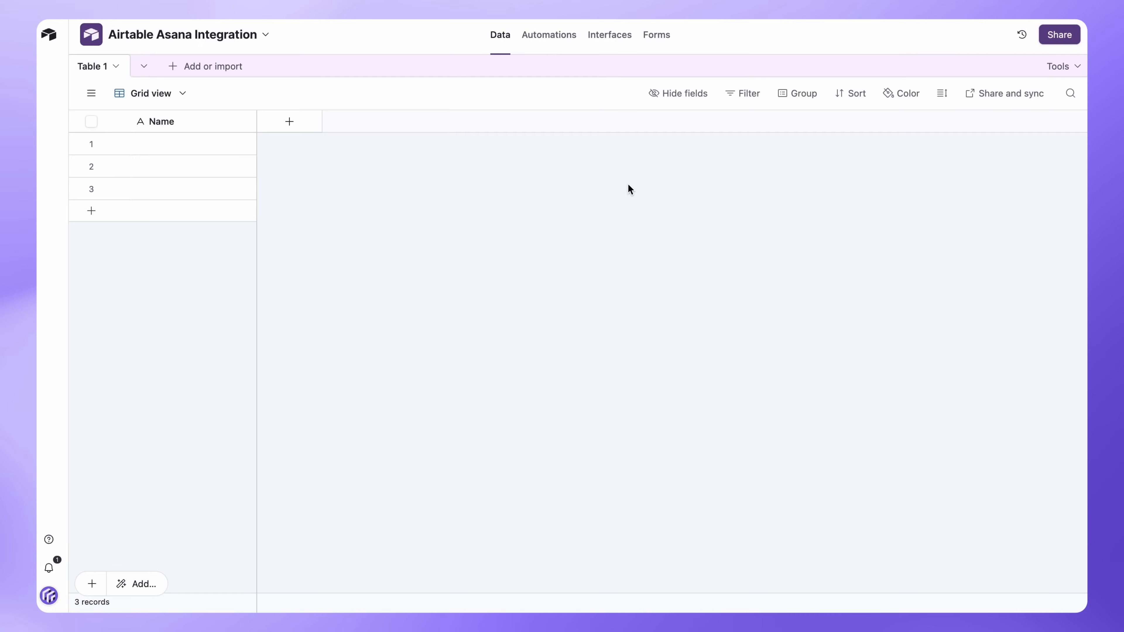
# Search the extensions marketplace for 'data fetcher' and add Data Fetcher to the base.
pyautogui.click(1057, 65)
pyautogui.click(803, 160)
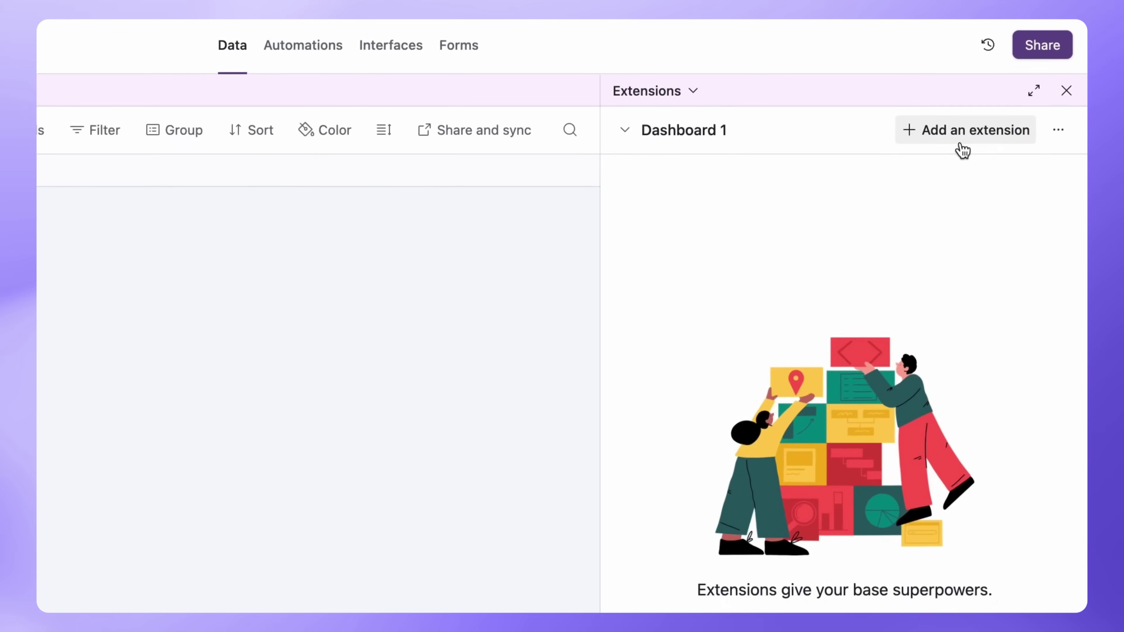
pyautogui.click(923, 475)
pyautogui.write('data fetcher')
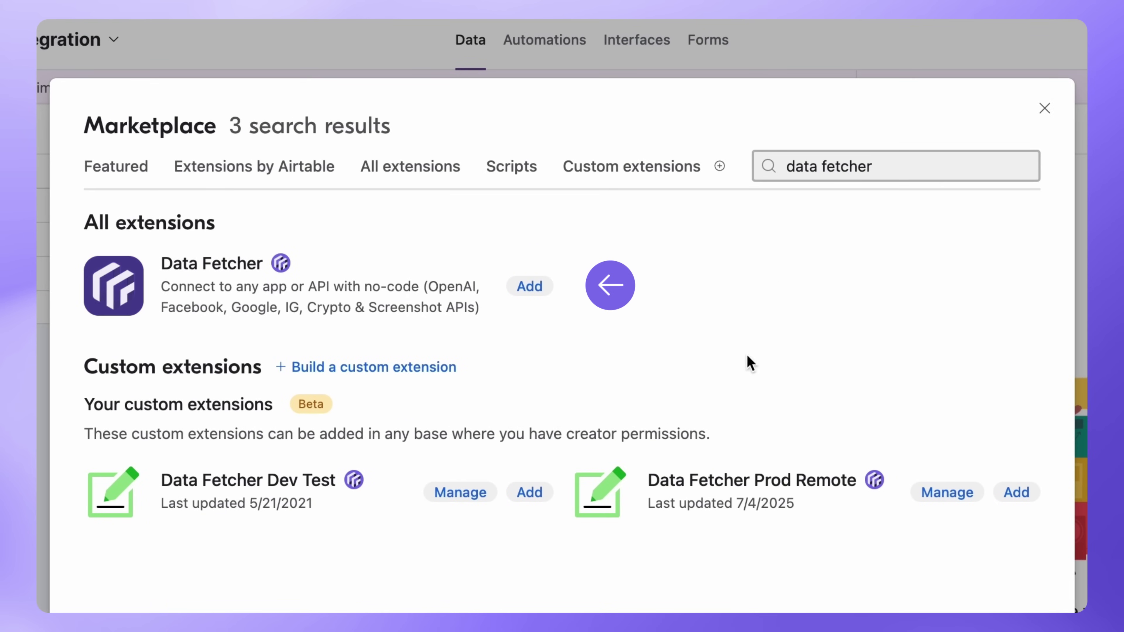
pyautogui.click(529, 286)
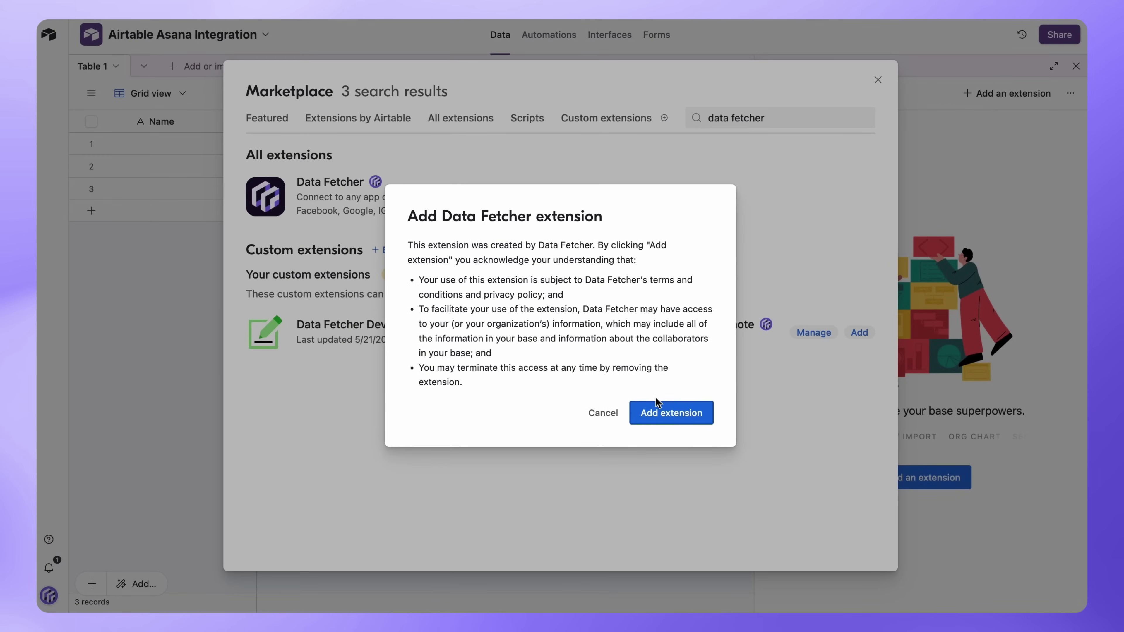
pyautogui.click(656, 405)
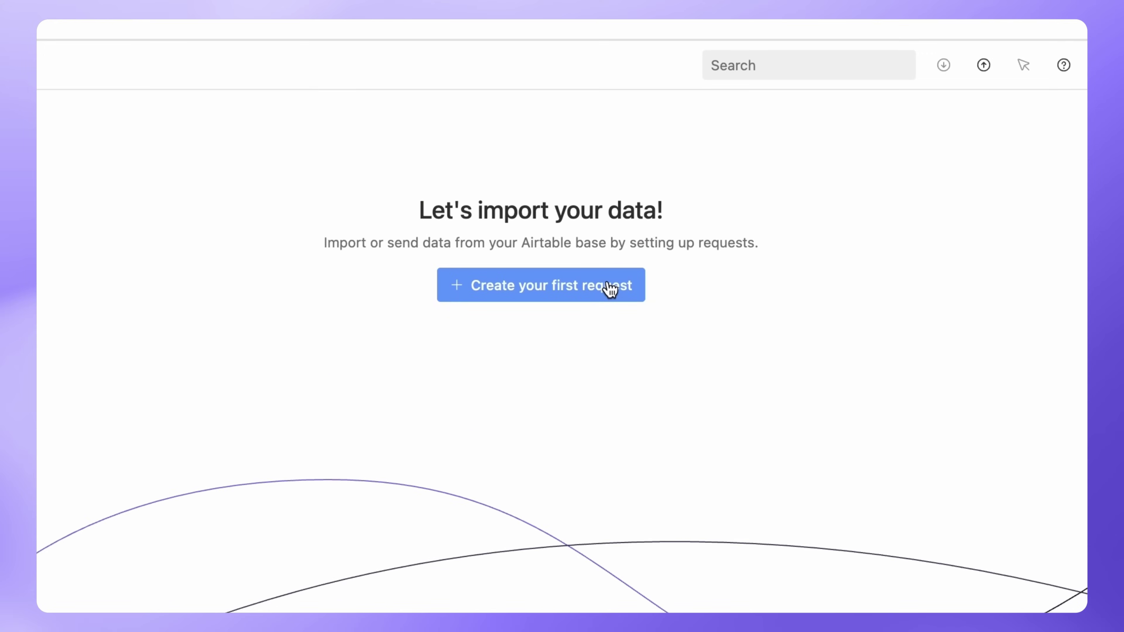
# Create a custom Data Fetcher request using the pasted Asana project tasks URL.
pyautogui.click(608, 286)
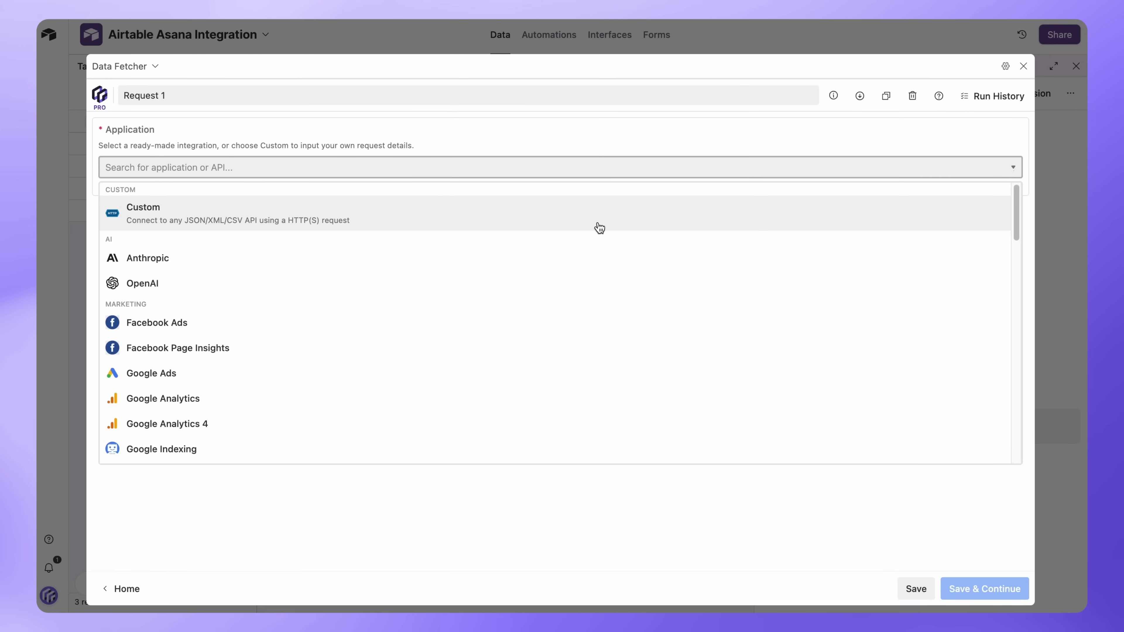
pyautogui.click(598, 226)
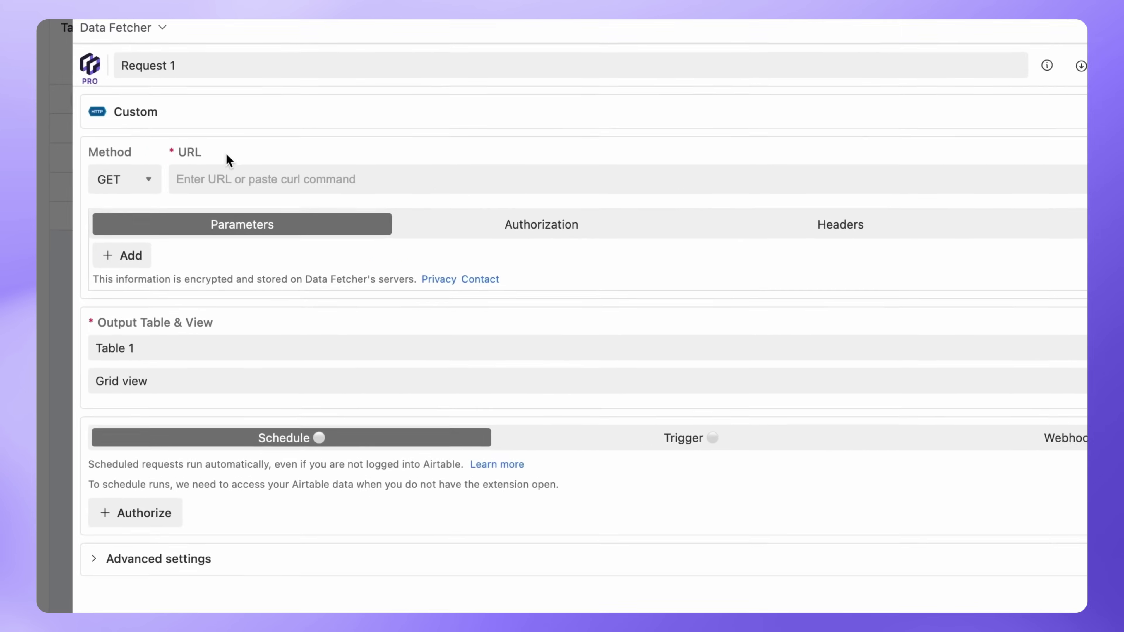
pyautogui.click(204, 177)
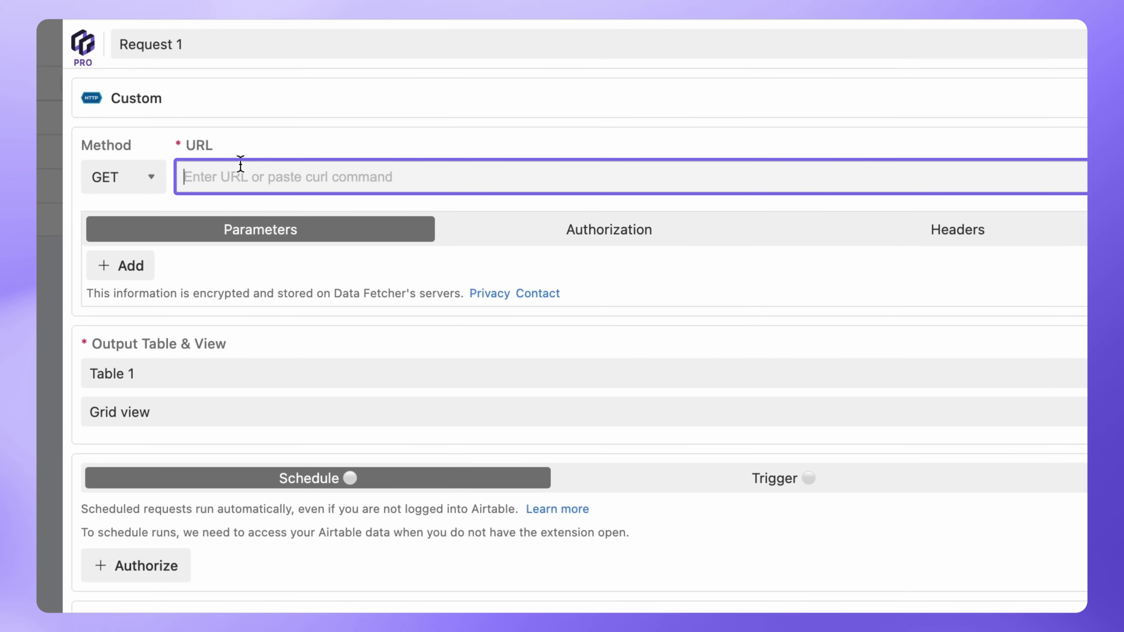
pyautogui.write('https://app.asana.com/api/1.0/projects/{project_id}/tasks')
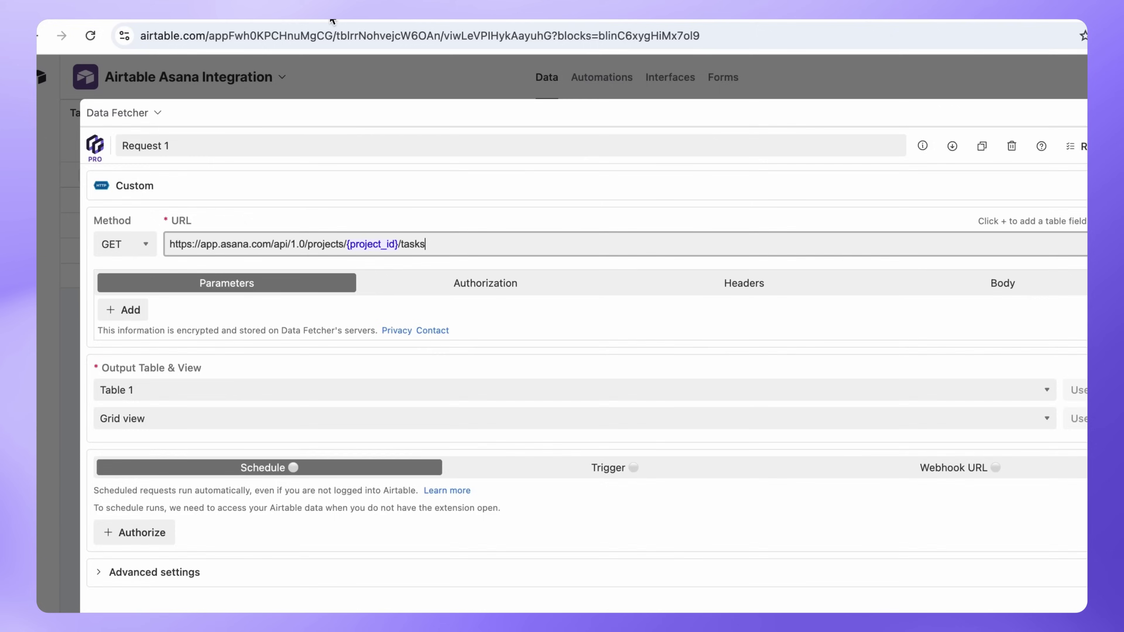
# In the Asana Client Work project, select the project ID in the page address.
pyautogui.click(307, 46)
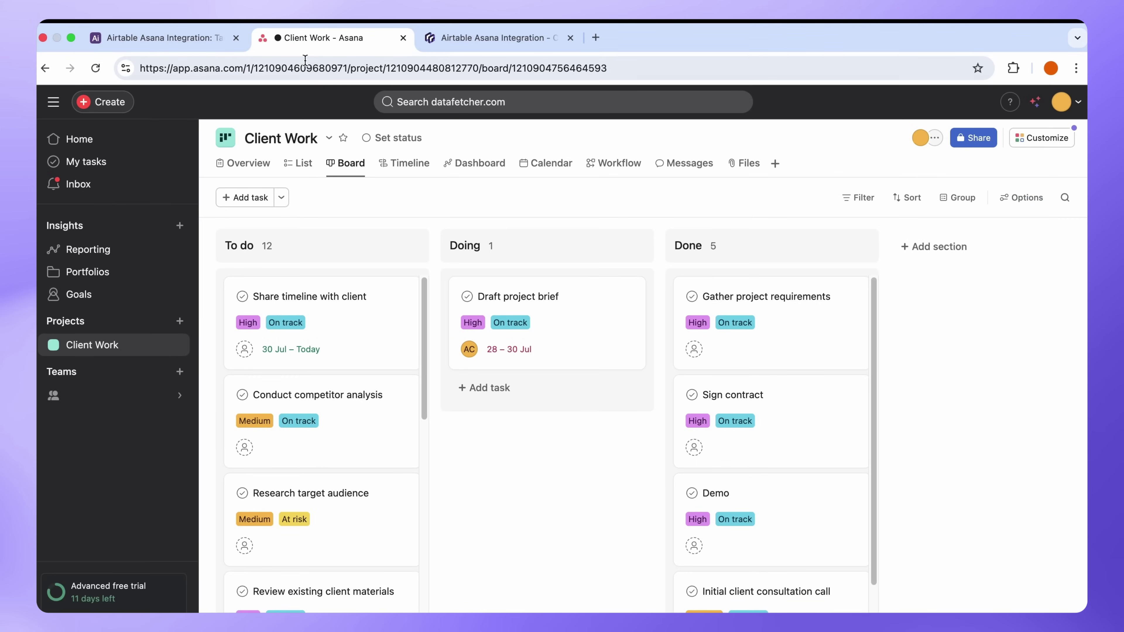
pyautogui.doubleClick(399, 69)
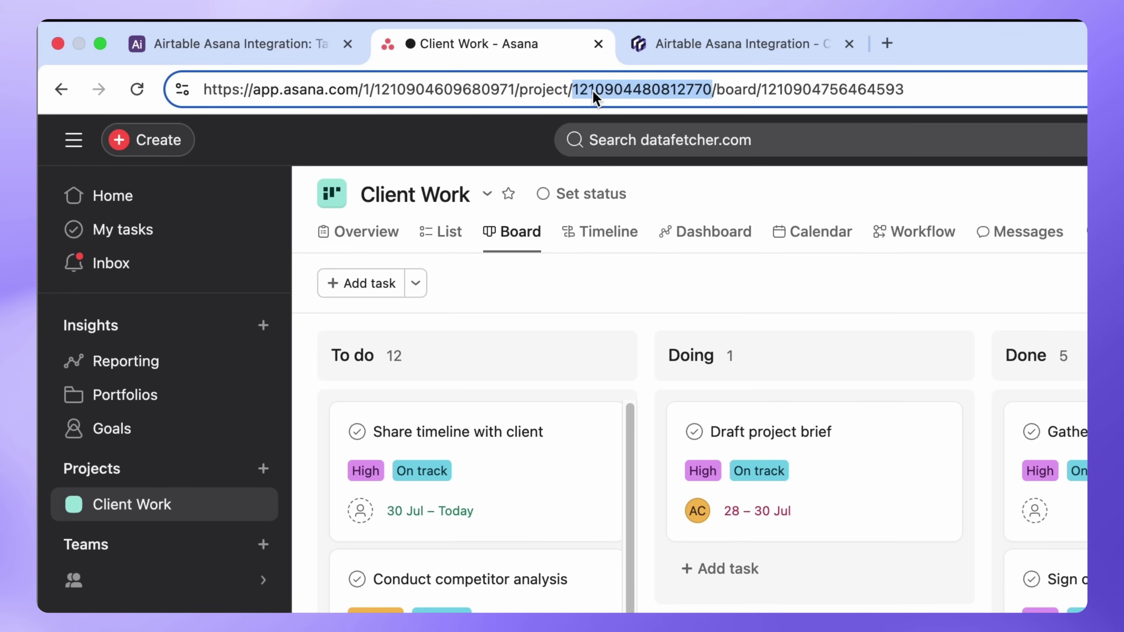
pyautogui.rightClick(592, 90)
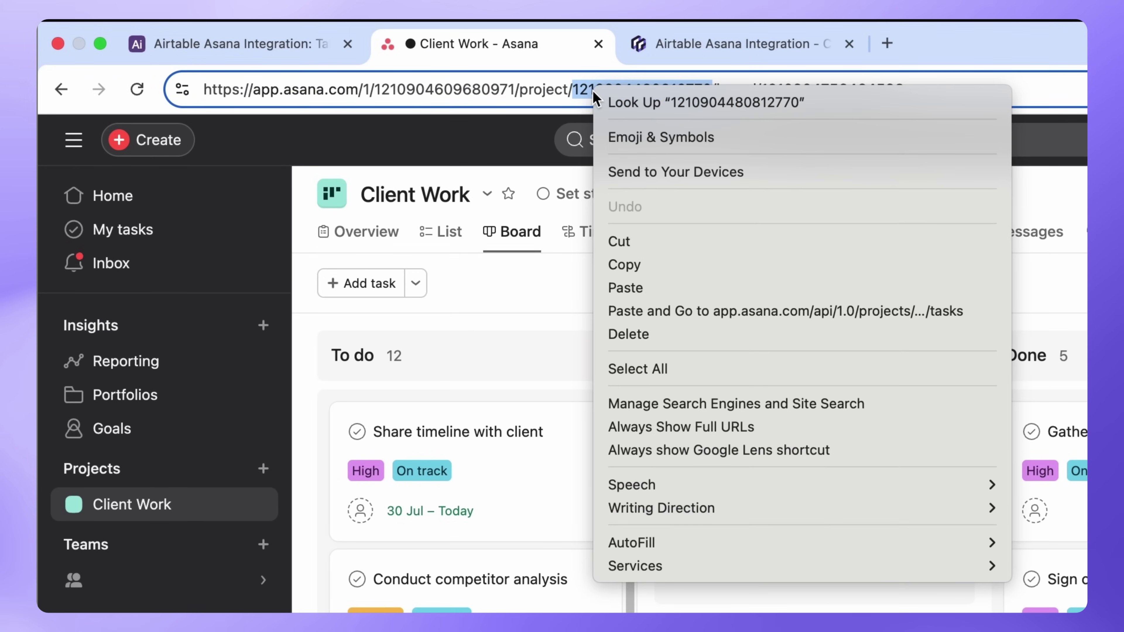
pyautogui.click(649, 267)
pyautogui.click(238, 43)
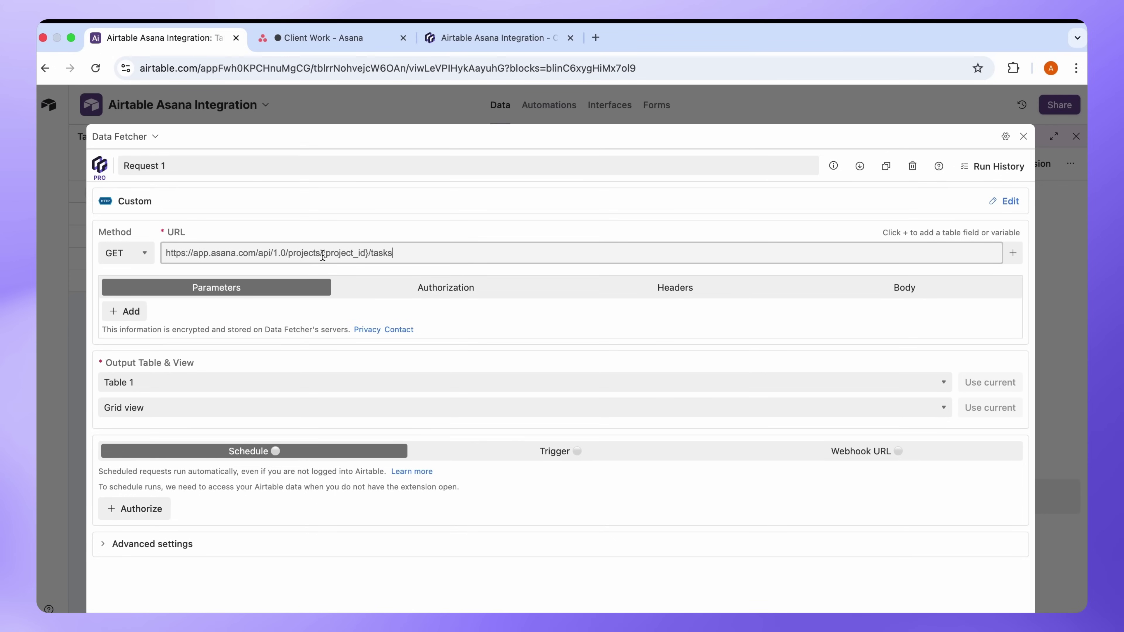
pyautogui.moveTo(323, 256); pyautogui.dragTo(369, 252)
pyautogui.press('super+v')
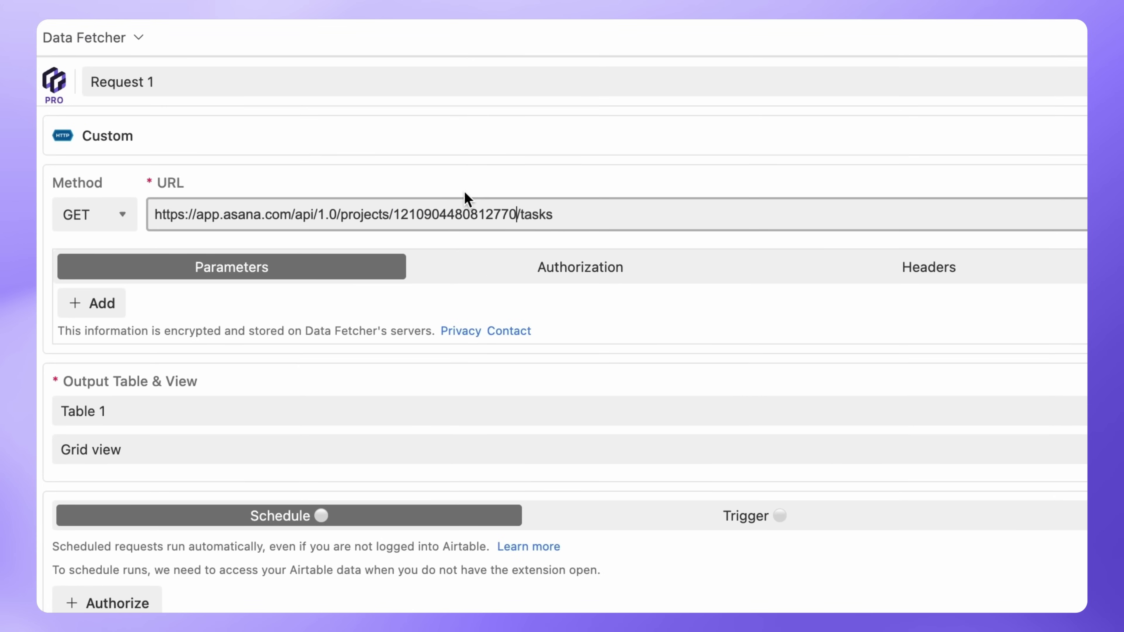
# Rename the request to 'Import Asana Tasks'.
pyautogui.click(408, 77)
pyautogui.press('super+a')
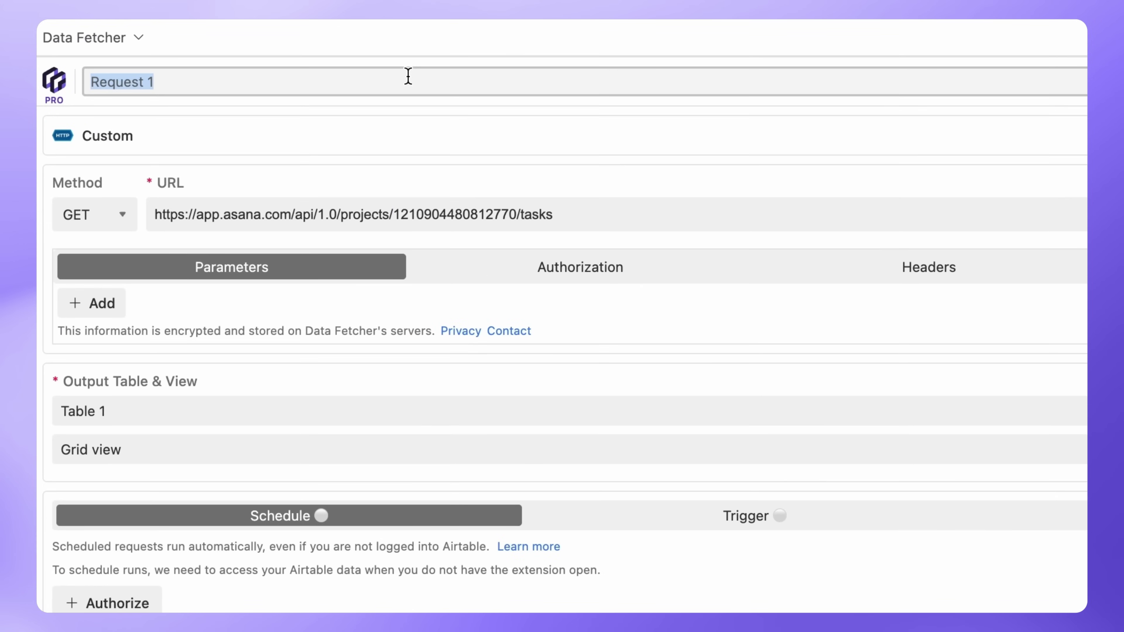
pyautogui.write('Import Asana Tasks')
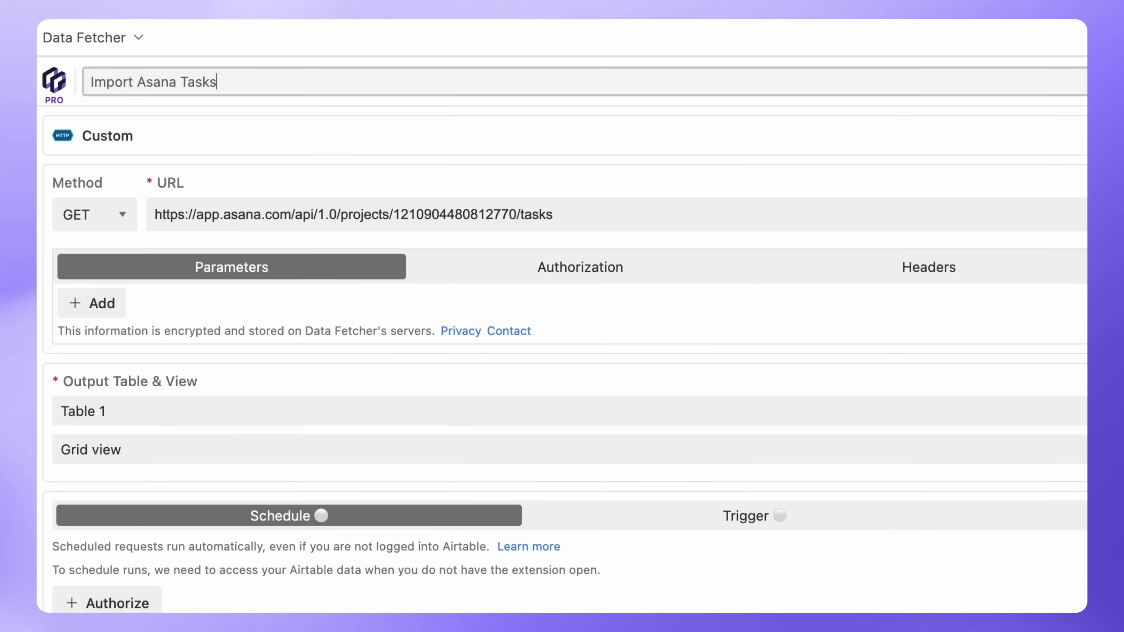
# Add parameter opt_fields=name,custom_fields.display_value,custom_fields.name and a second parameter named limit.
pyautogui.click(102, 303)
pyautogui.click(161, 303)
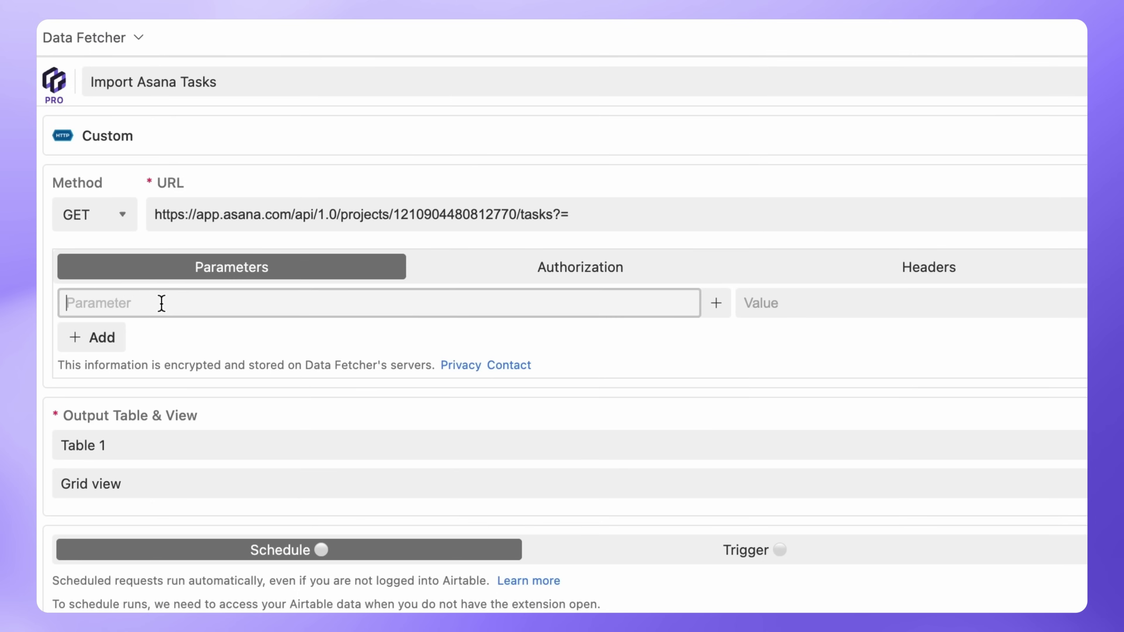
pyautogui.write('opt_fields')
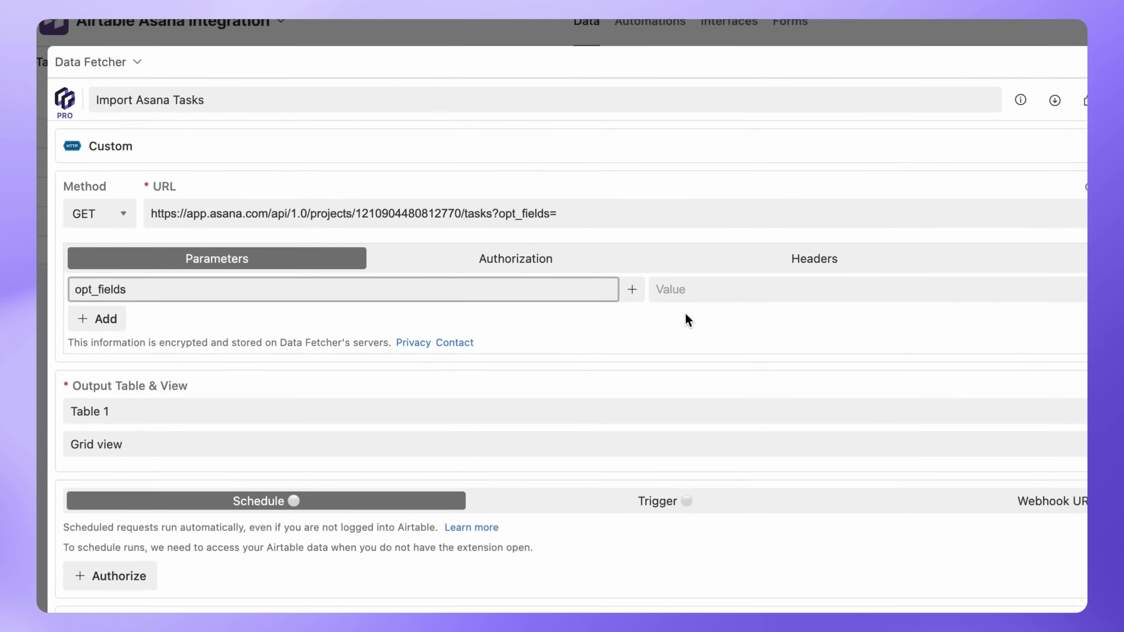
pyautogui.click(776, 306)
pyautogui.press('super+v')
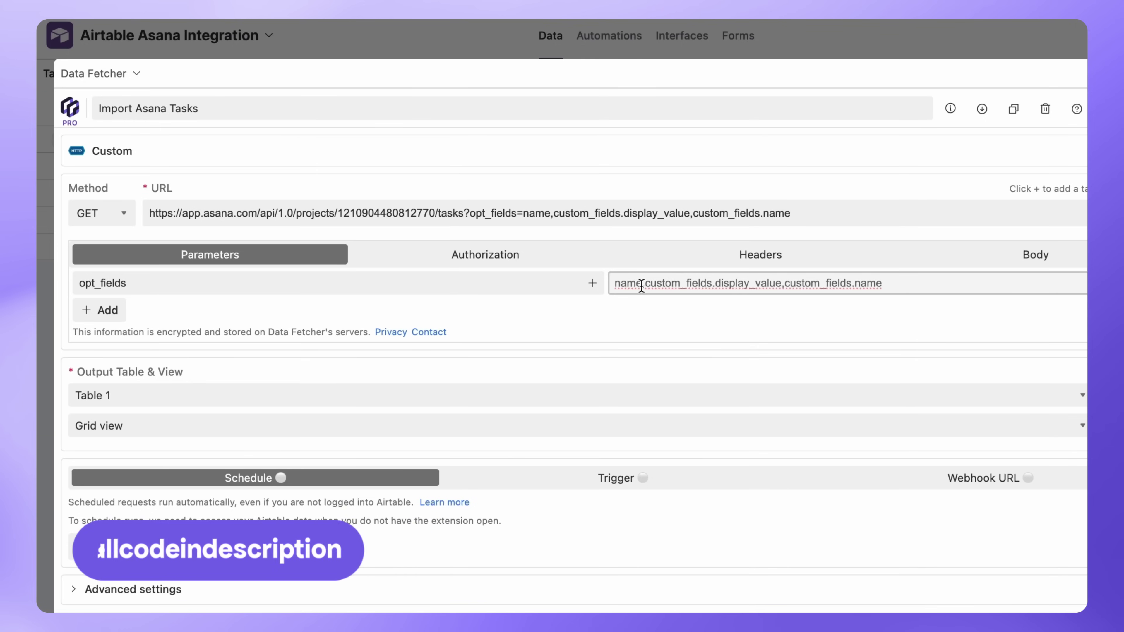
pyautogui.click(103, 310)
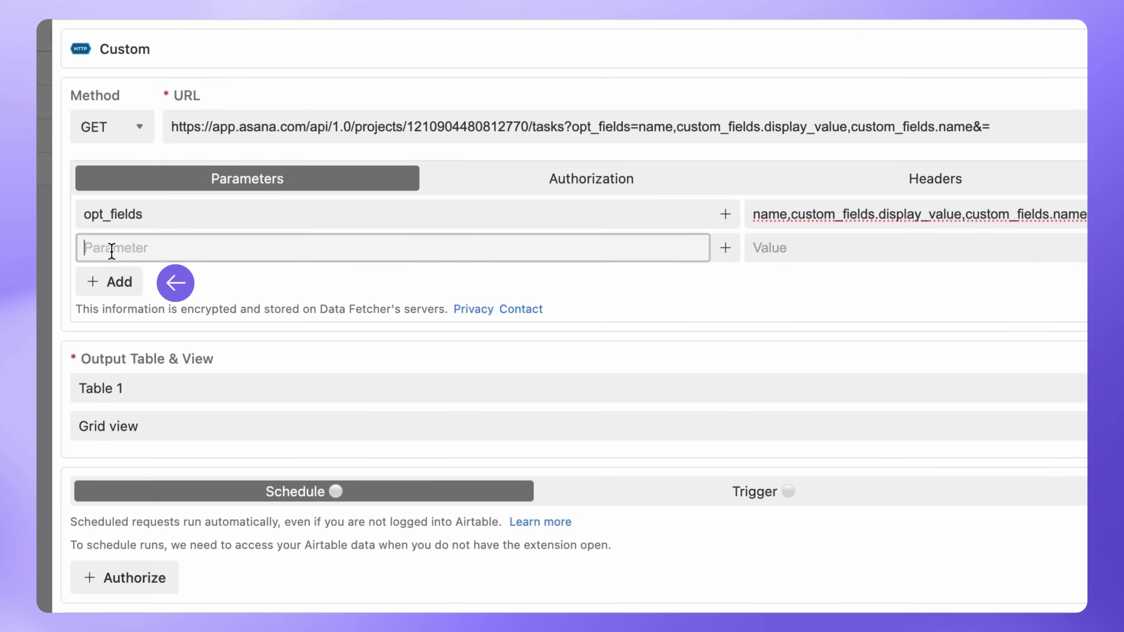
pyautogui.write('limit')
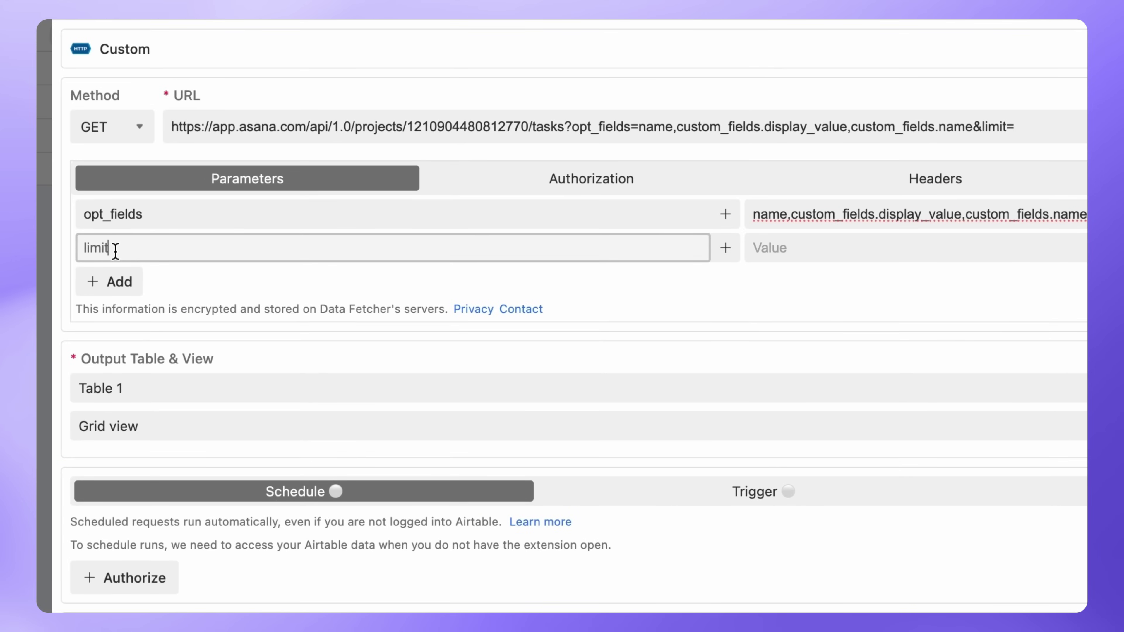
pyautogui.click(751, 249)
# Set limit to 5 and authorize the request with a new Asana OAuth connection.
pyautogui.write('5')
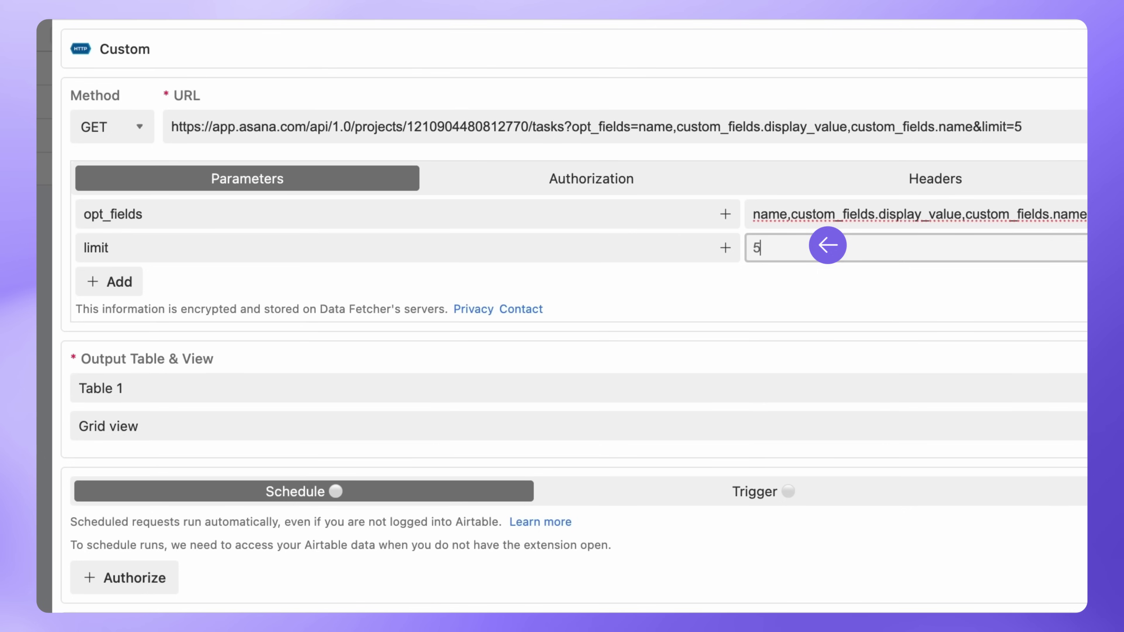
pyautogui.click(553, 181)
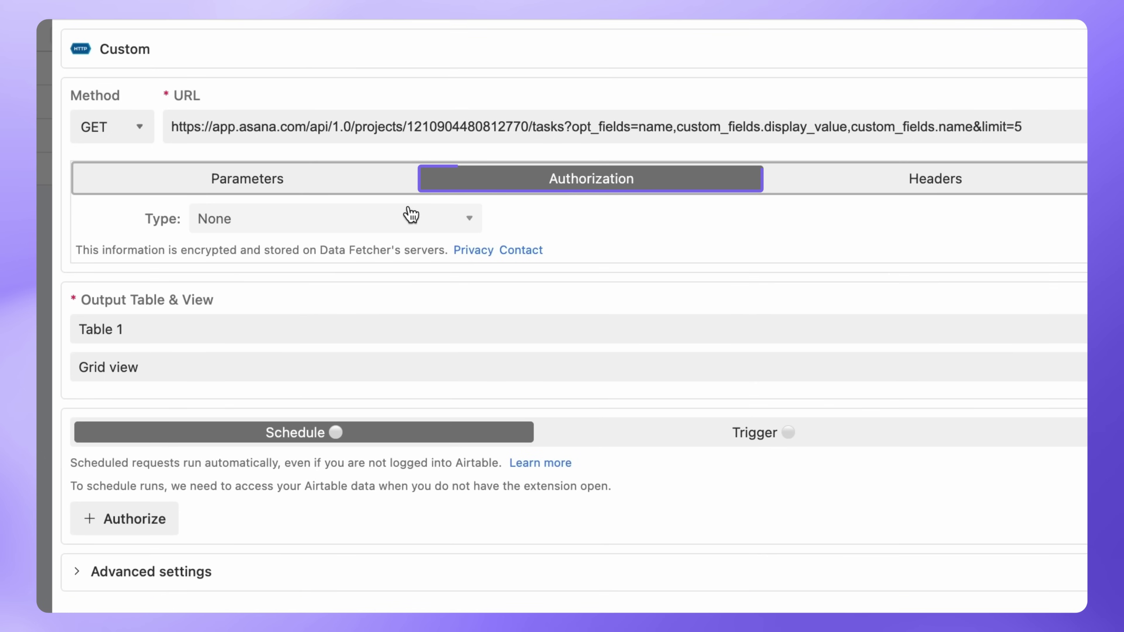
pyautogui.click(397, 227)
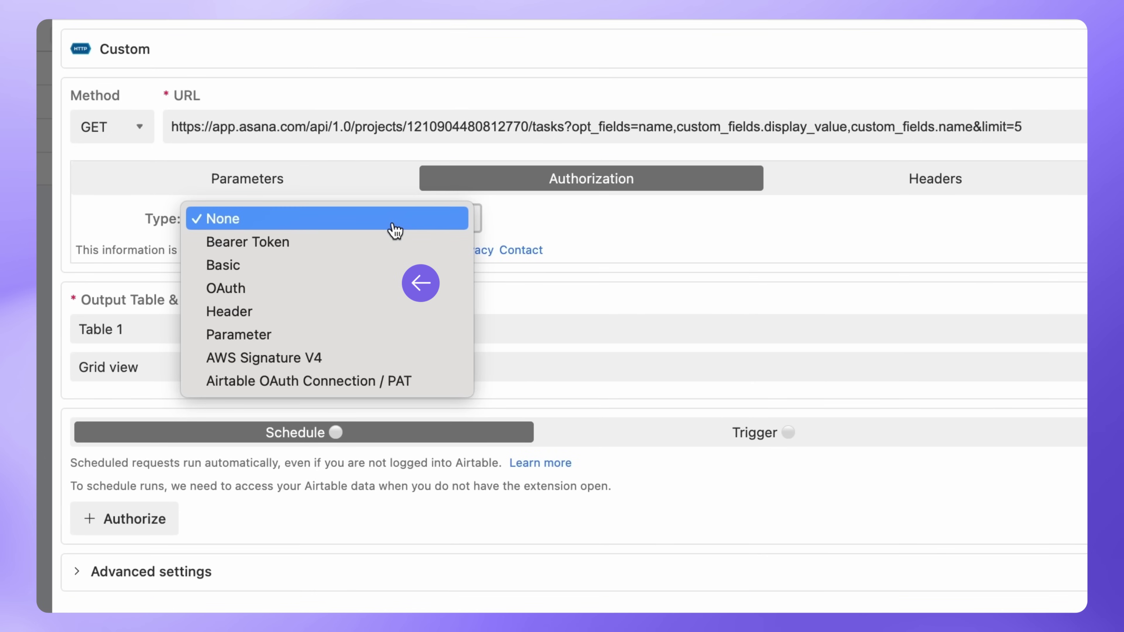
pyautogui.click(365, 298)
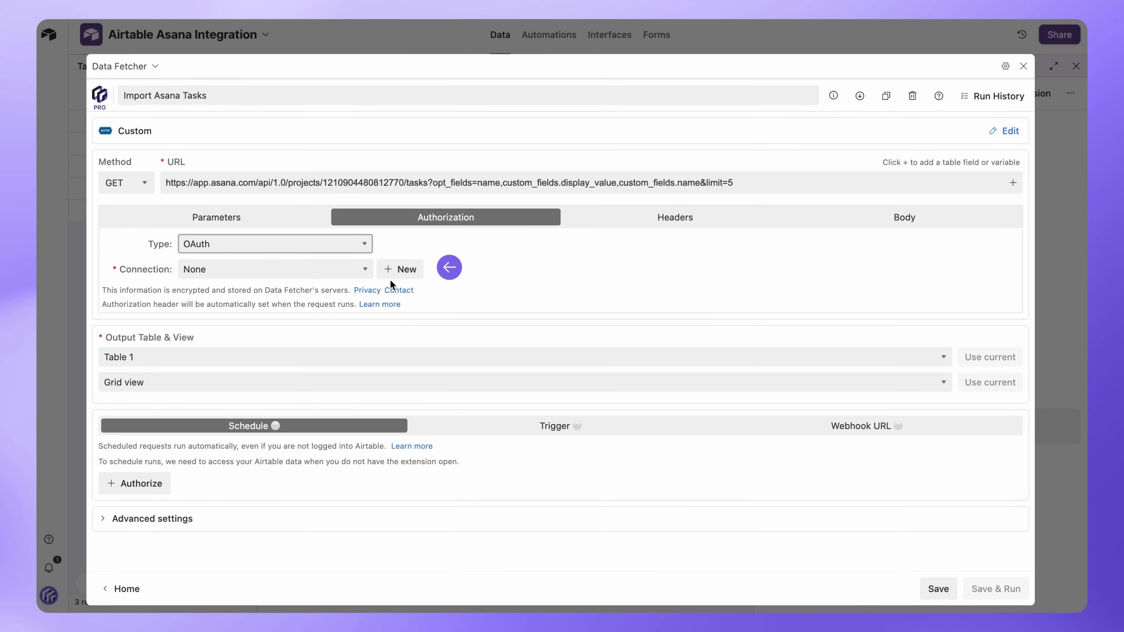
pyautogui.click(400, 270)
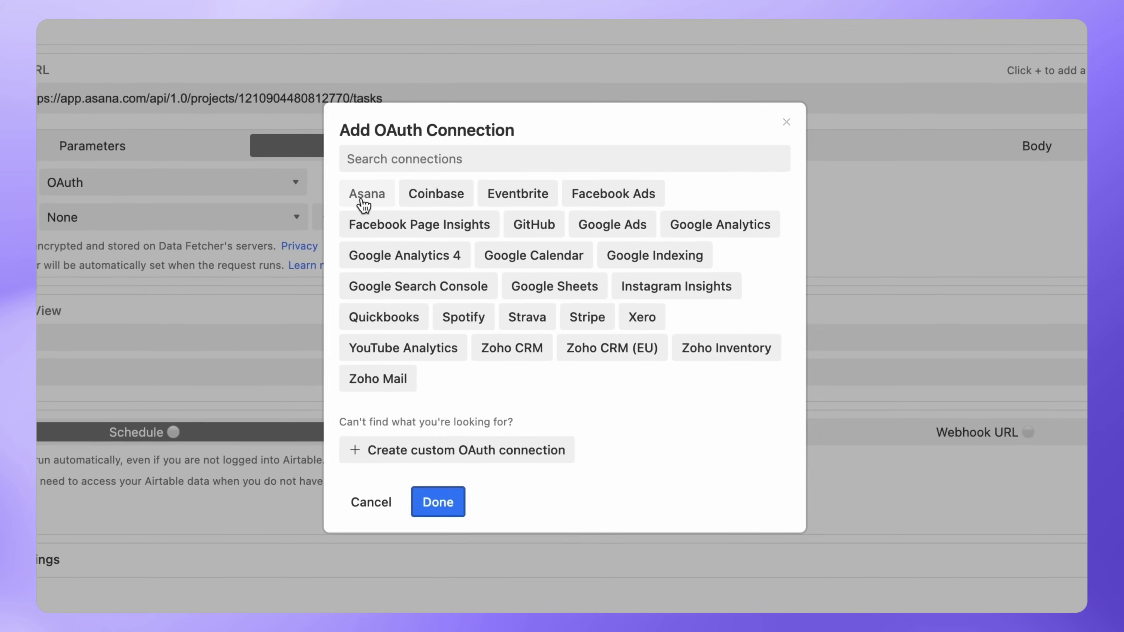
pyautogui.click(416, 252)
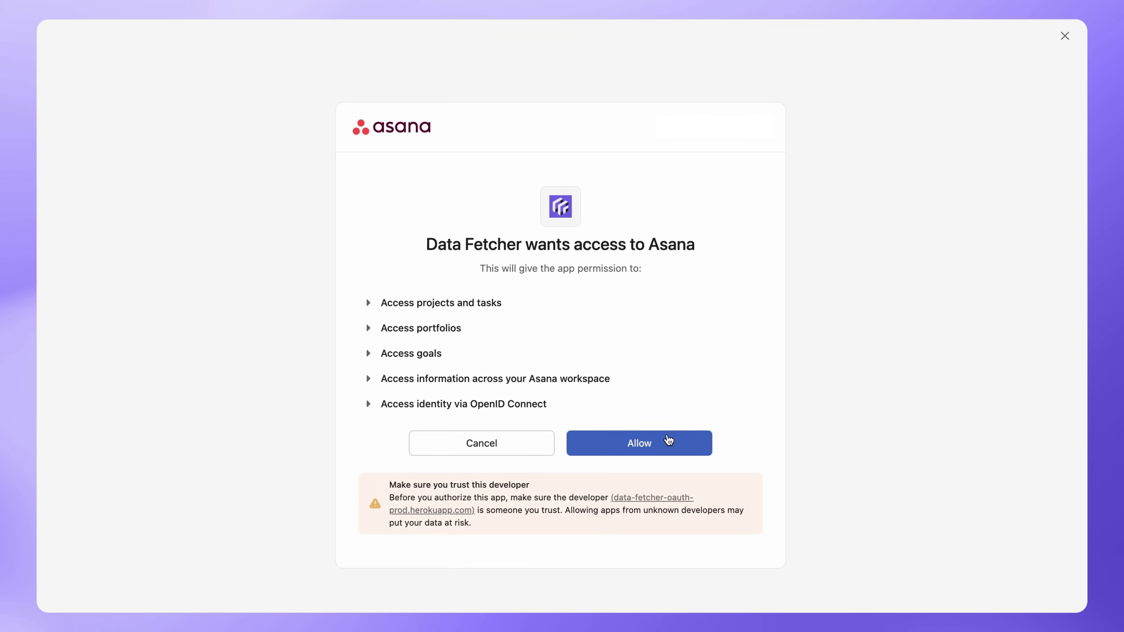
pyautogui.click(667, 441)
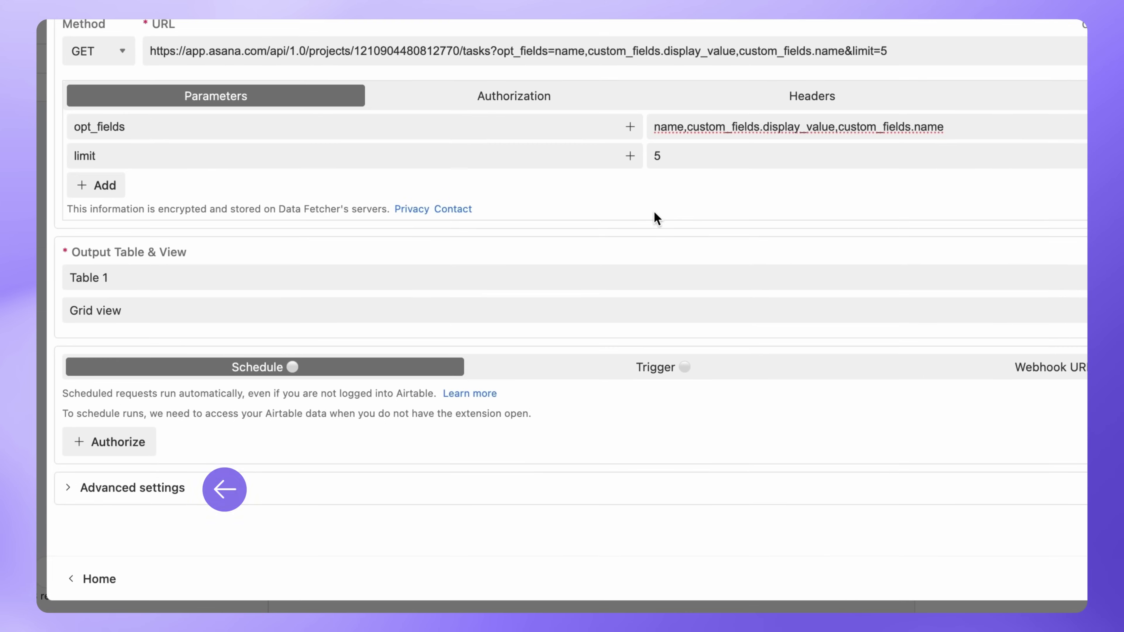
# Switch off Combine nested object keys in the Advanced Data Transformation settings.
pyautogui.click(244, 486)
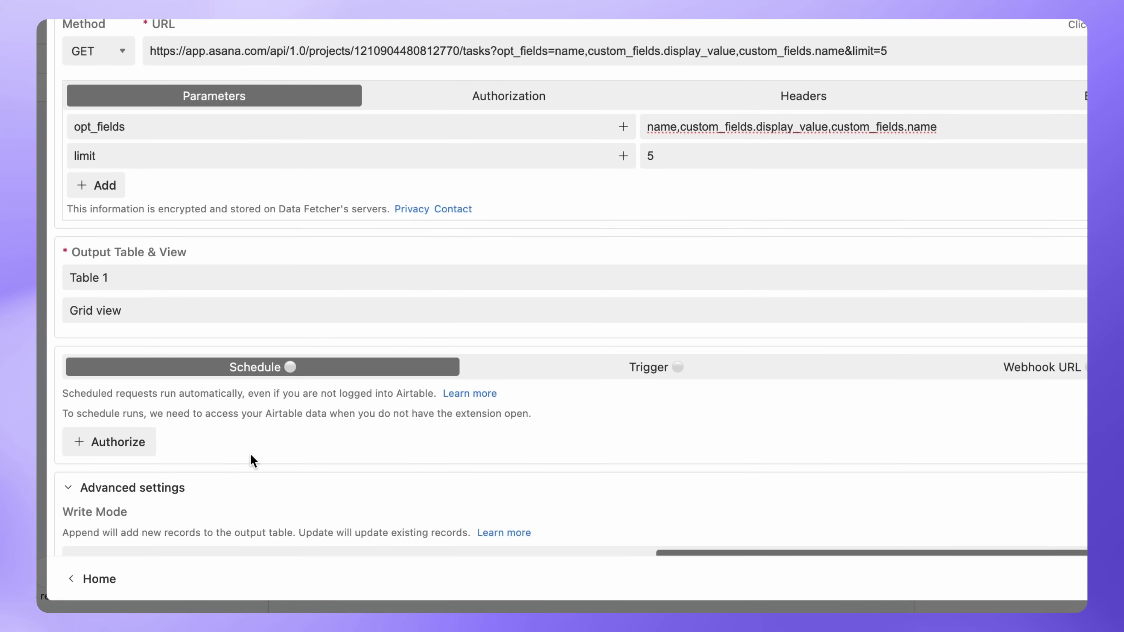
pyautogui.scroll(-15, 270, 431)
pyautogui.scroll(-8, 276, 424)
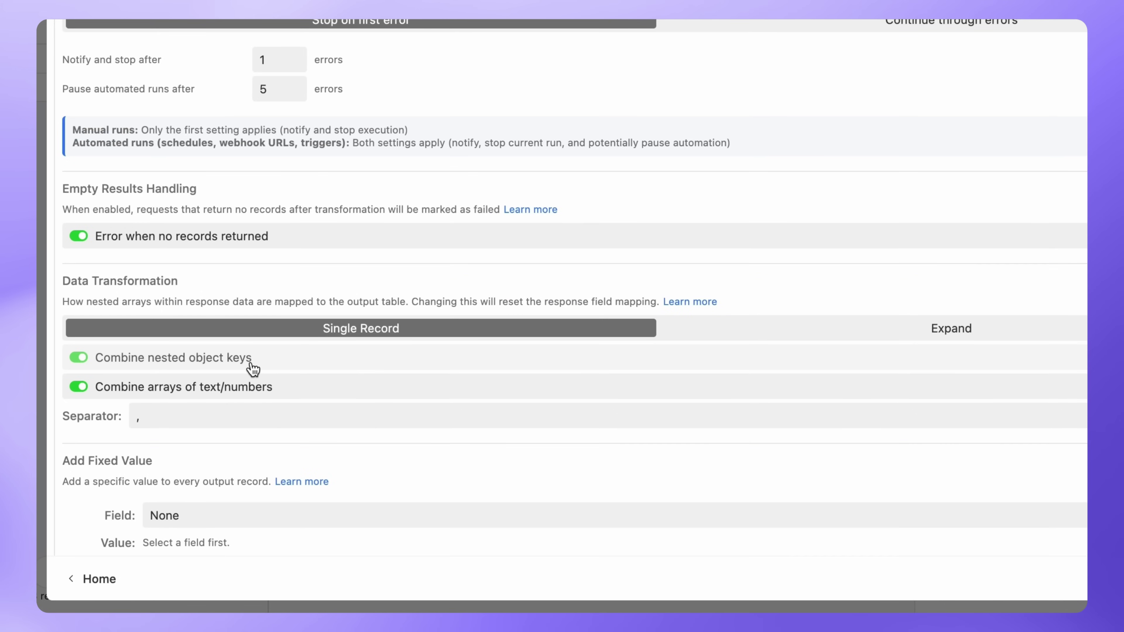
pyautogui.click(317, 367)
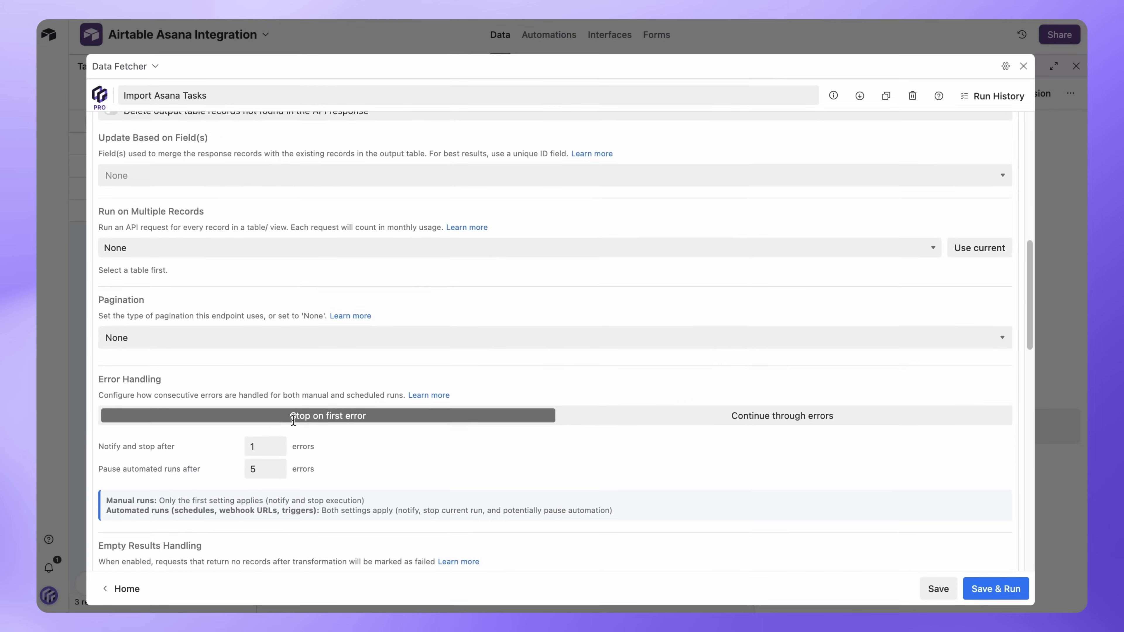
pyautogui.scroll(15, 294, 427)
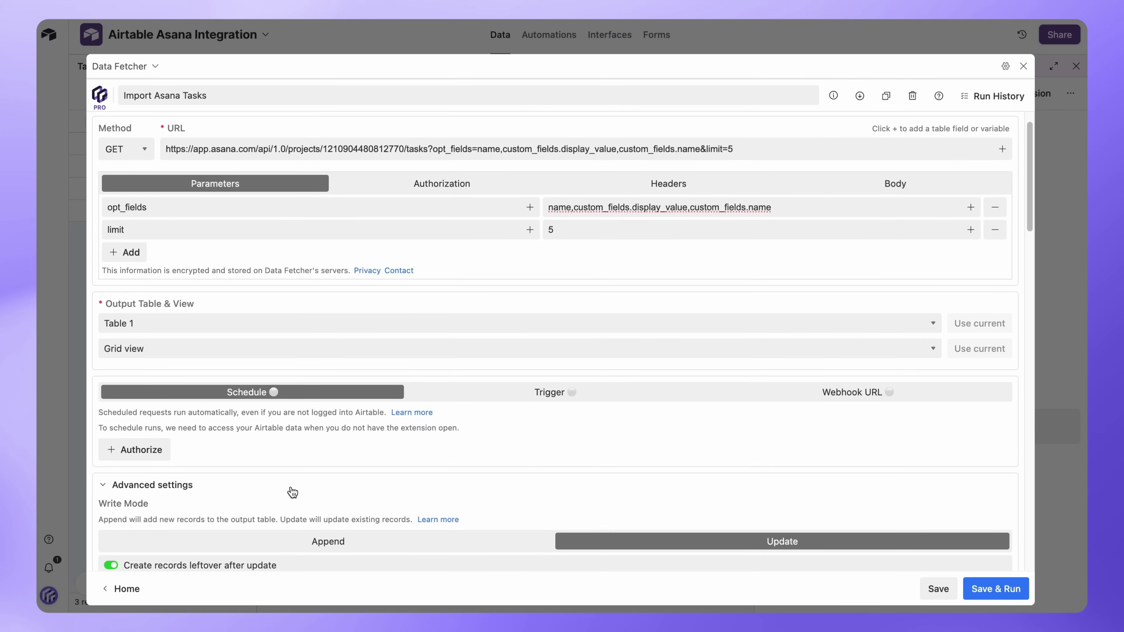
# Clear all response fields, then include the Gid field and erase its default name.
pyautogui.click(292, 487)
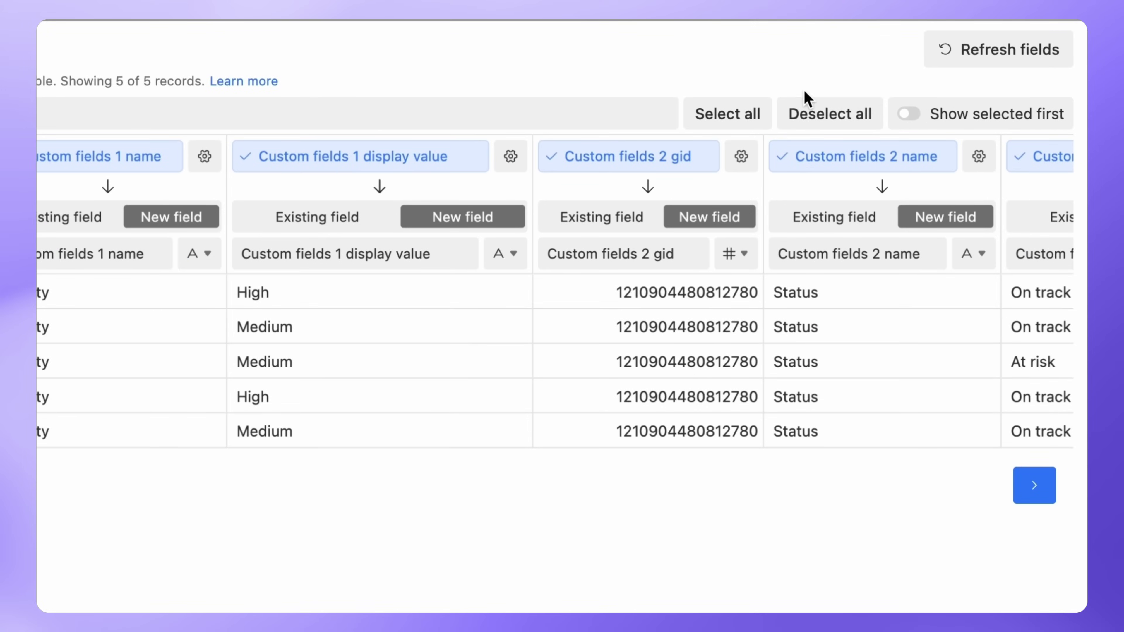
pyautogui.click(850, 147)
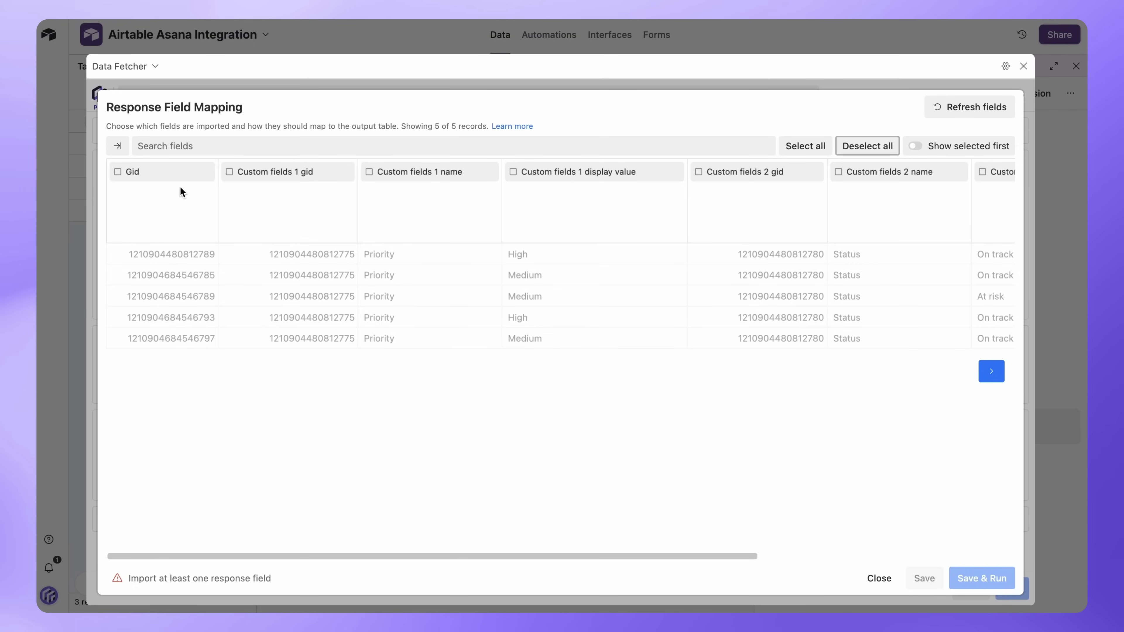
pyautogui.click(171, 224)
pyautogui.doubleClick(160, 228)
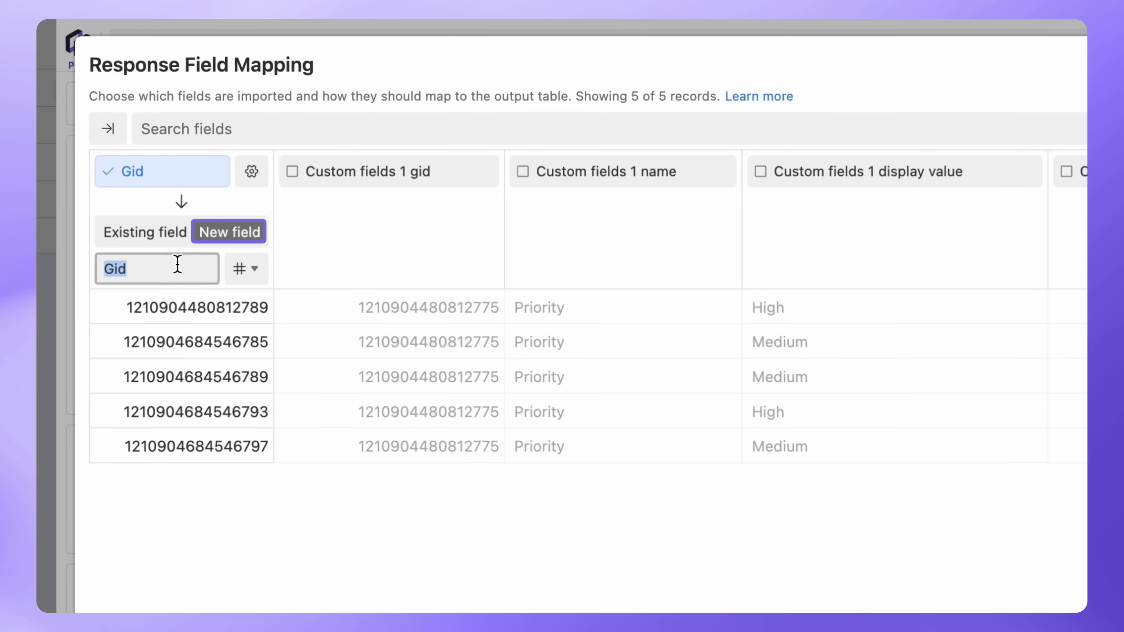
pyautogui.press('BackSpace')
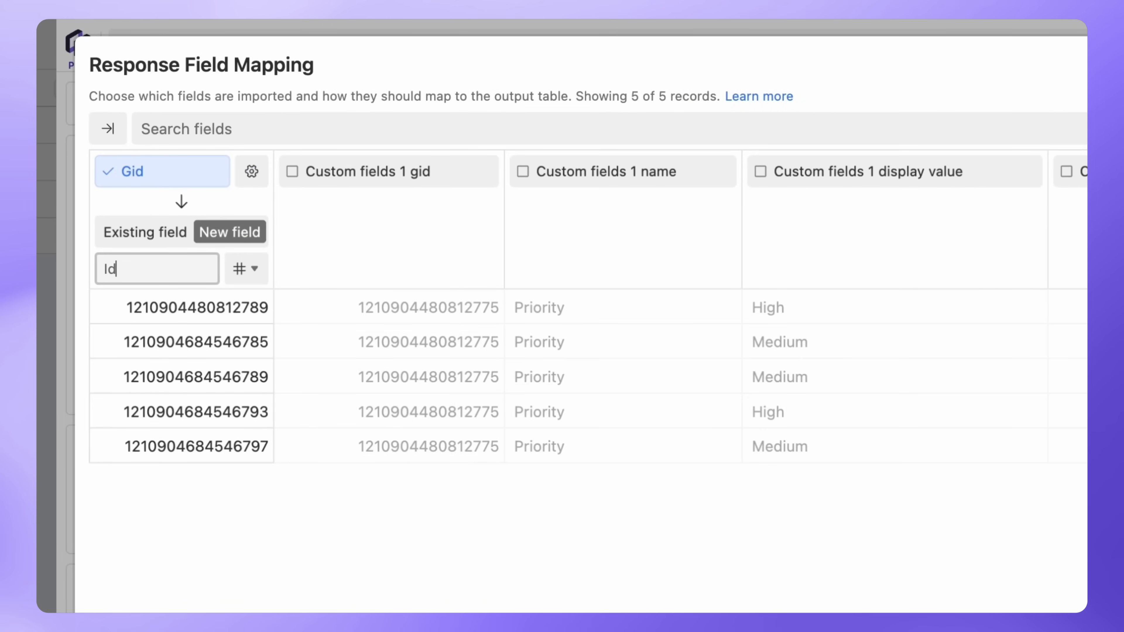
# Import Custom fields 1 display value as a Single Select field named Priority.
pyautogui.click(835, 172)
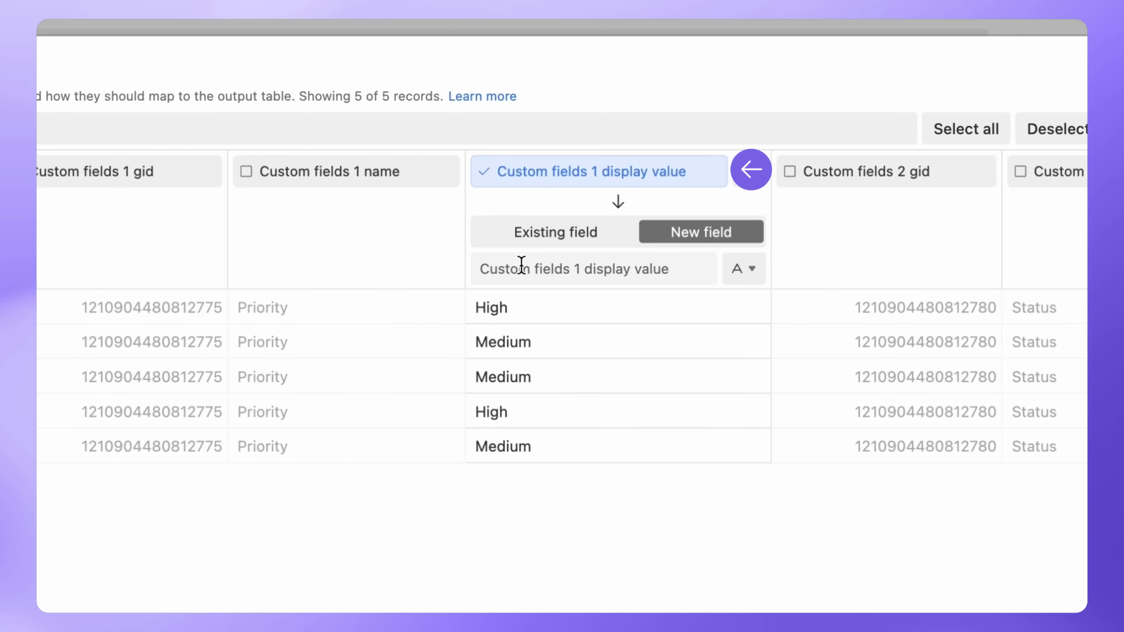
pyautogui.doubleClick(796, 269)
pyautogui.click(518, 270)
pyautogui.write('Priority')
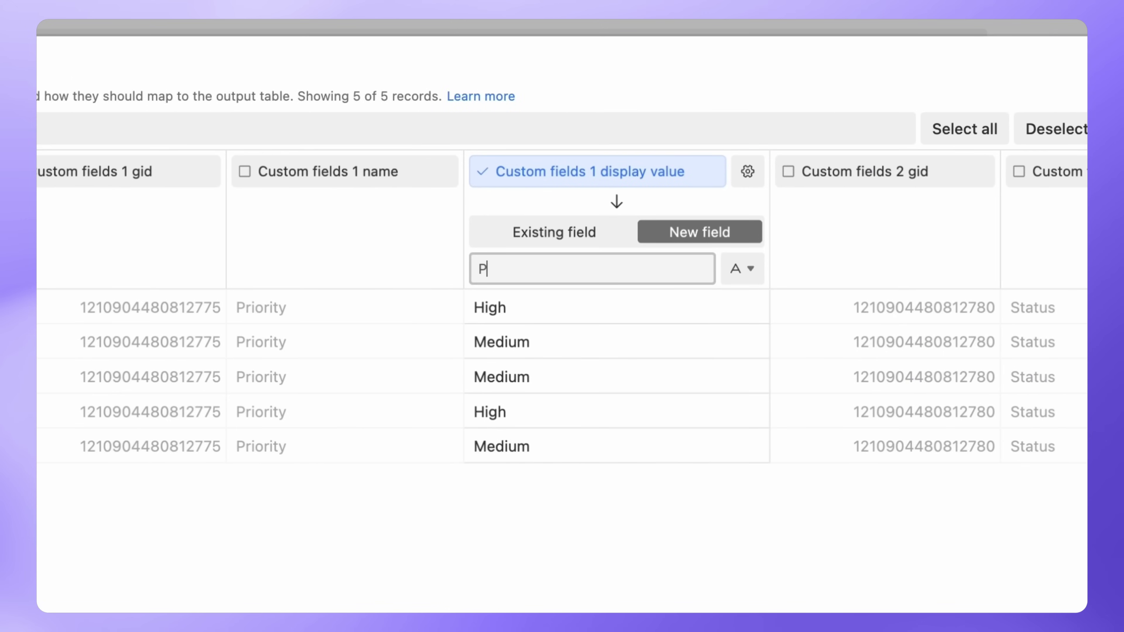
pyautogui.press('Tab')
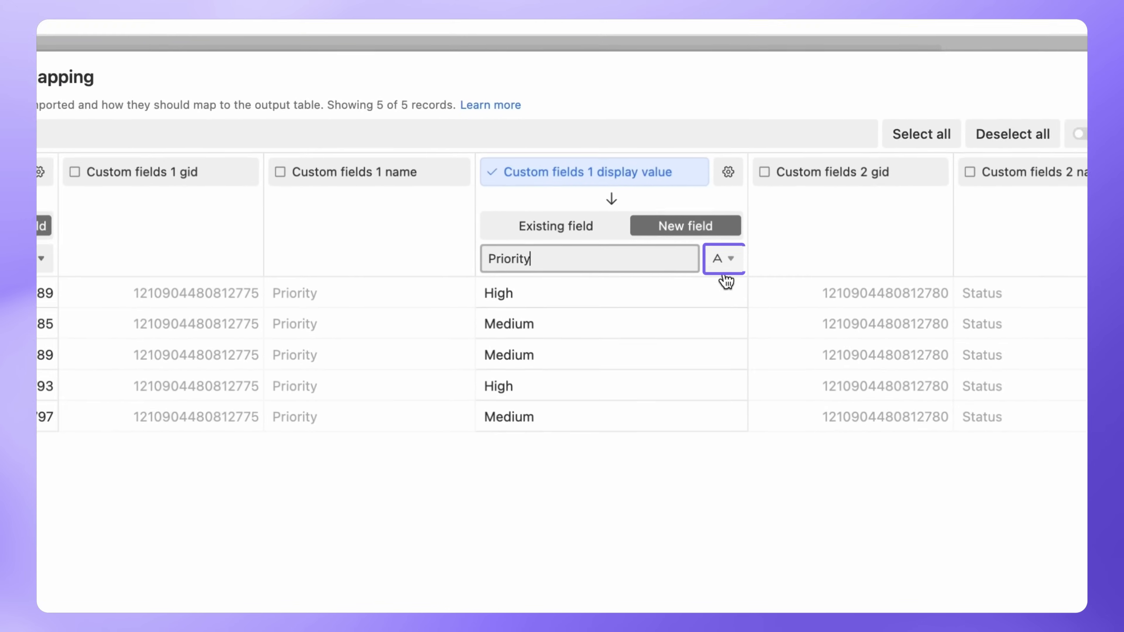
pyautogui.click(742, 268)
pyautogui.click(728, 457)
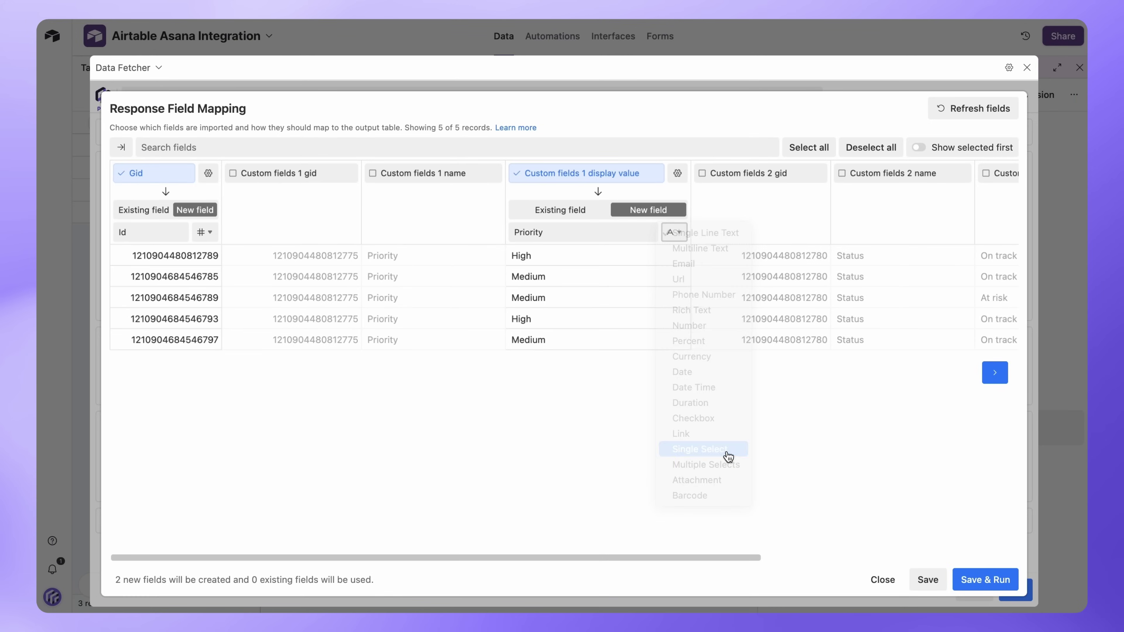
# Import Custom fields 2 display value as a Single Select field named Risk.
pyautogui.hscroll(8, 771, 555)
pyautogui.click(680, 181)
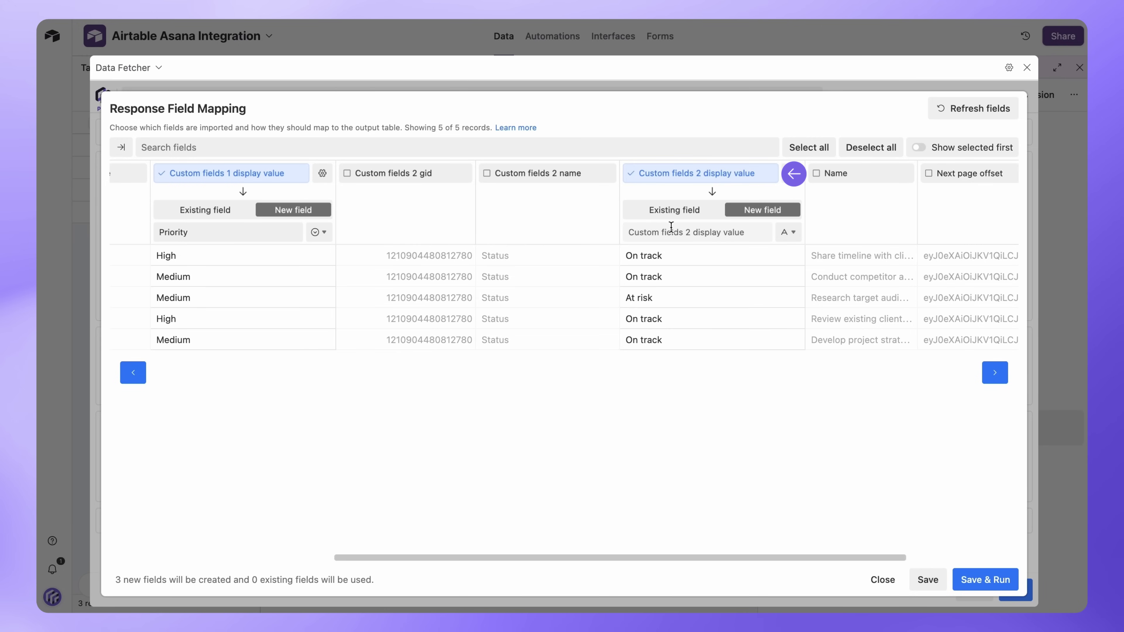
pyautogui.click(670, 225)
pyautogui.write('Risk')
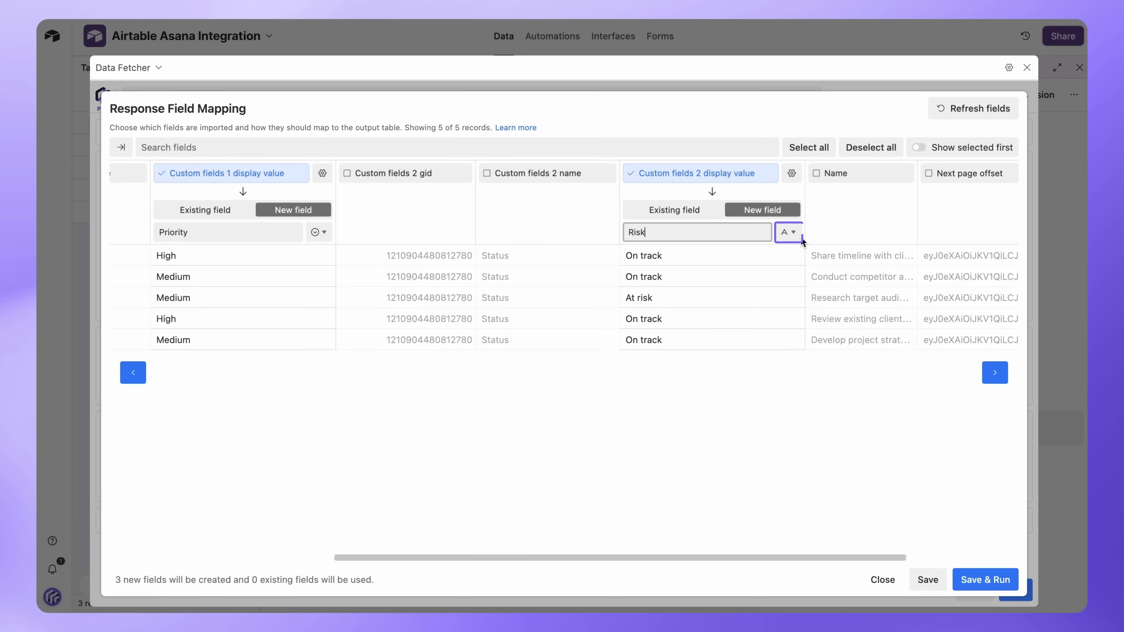
pyautogui.click(788, 232)
pyautogui.click(826, 456)
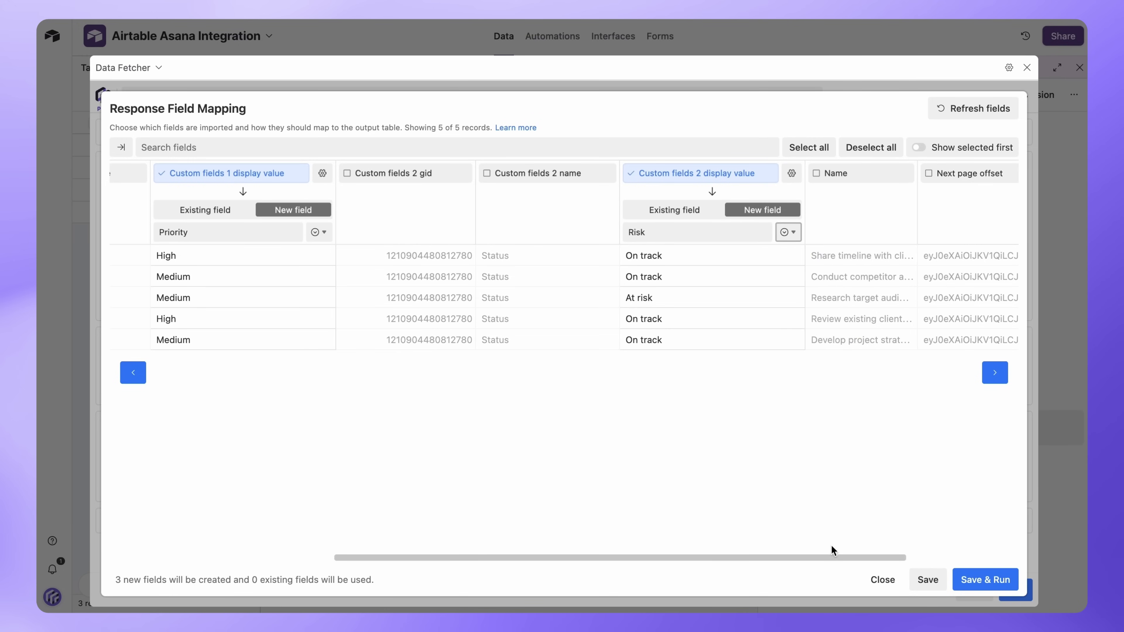
# Map Name to the existing Name field, add Next page offset as new, and run.
pyautogui.hscroll(8, 840, 553)
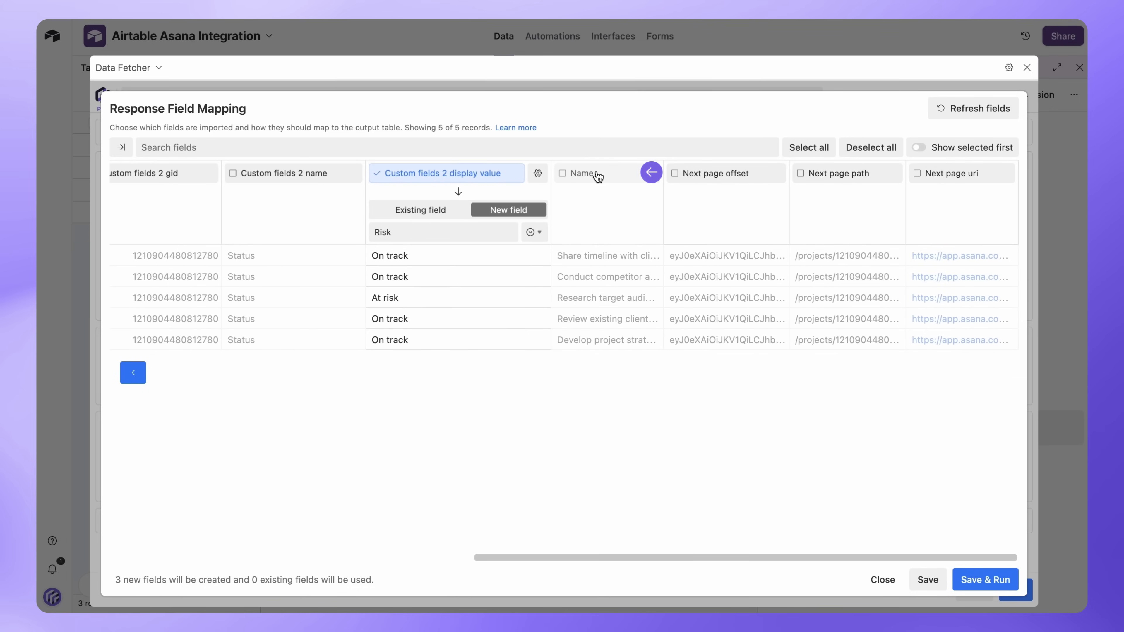
pyautogui.click(646, 173)
pyautogui.click(719, 180)
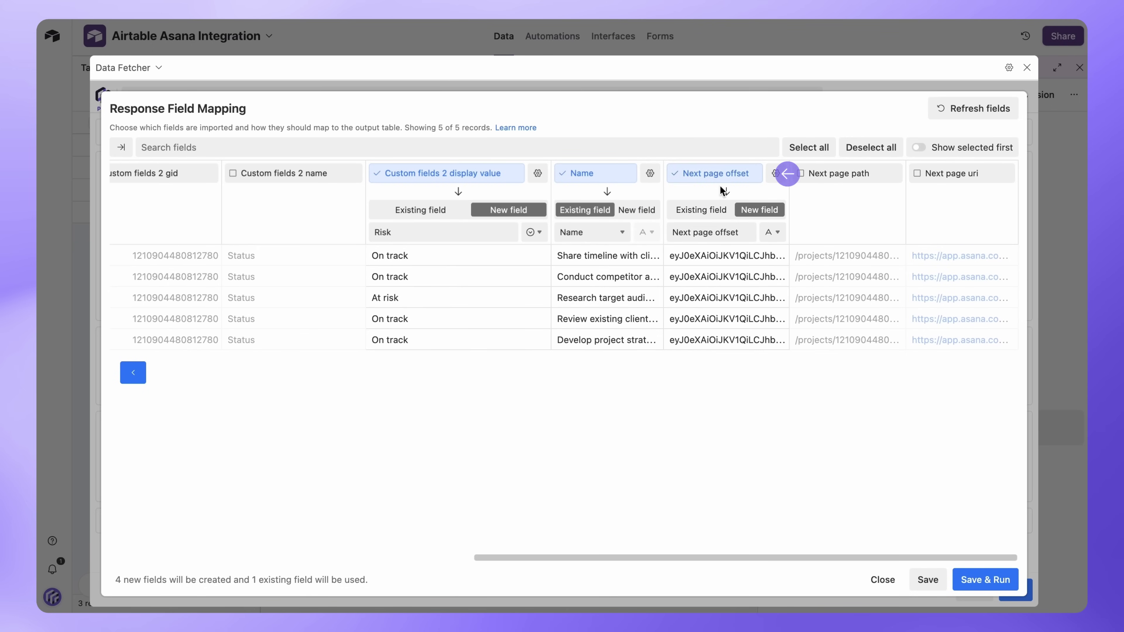
pyautogui.click(966, 581)
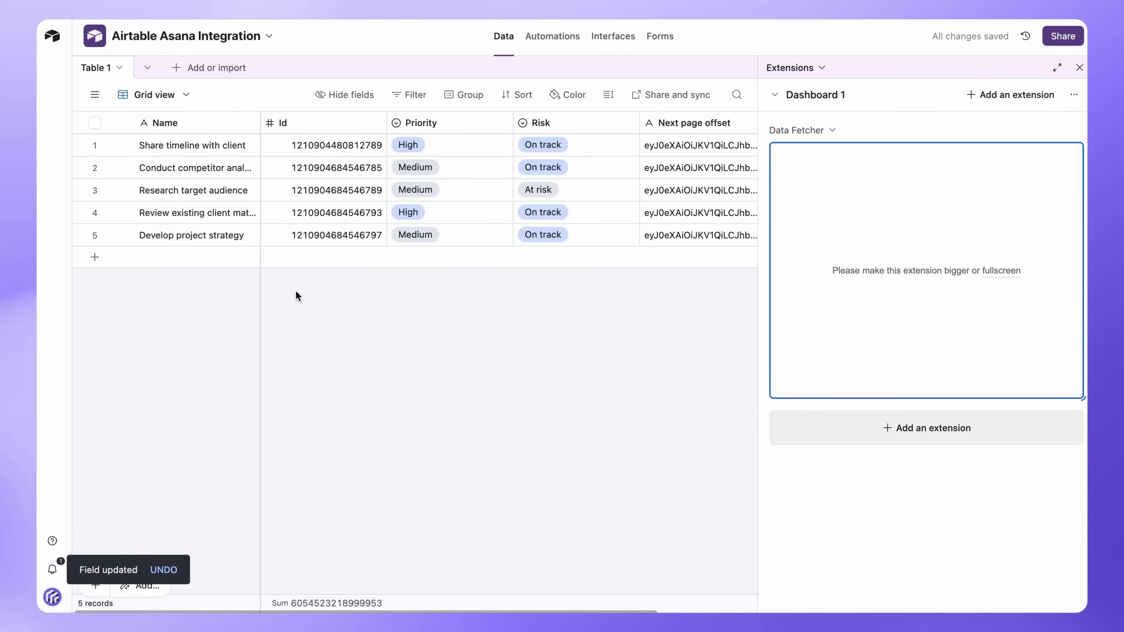
# In the full-screen request's Advanced settings, set Update Based on Field(s) to Id.
pyautogui.moveTo(1035, 145)
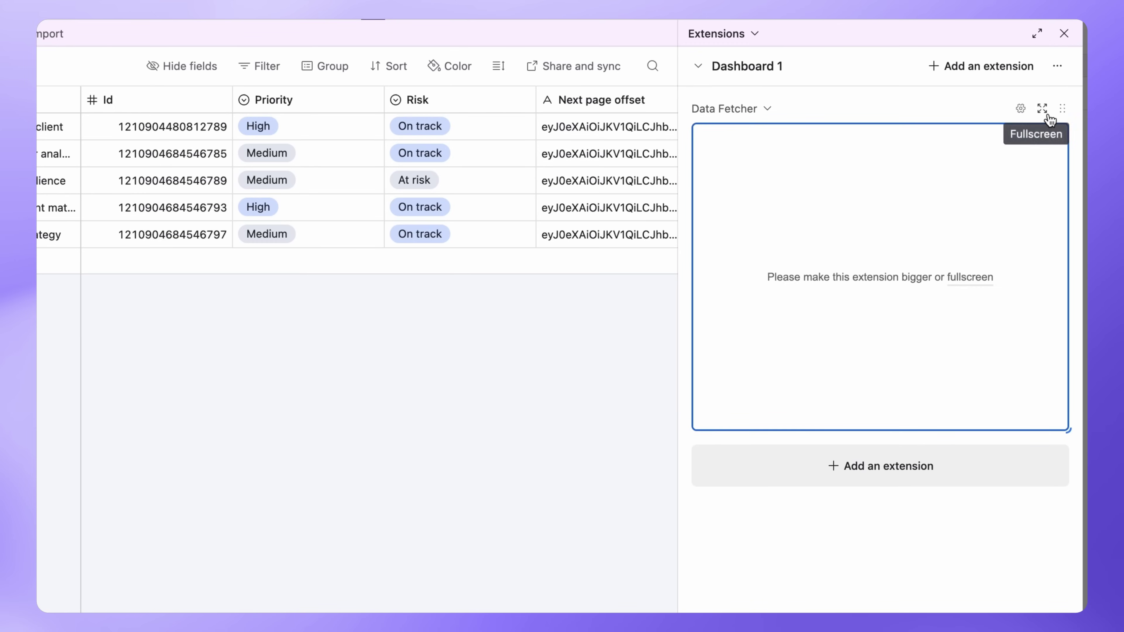
pyautogui.click(1047, 116)
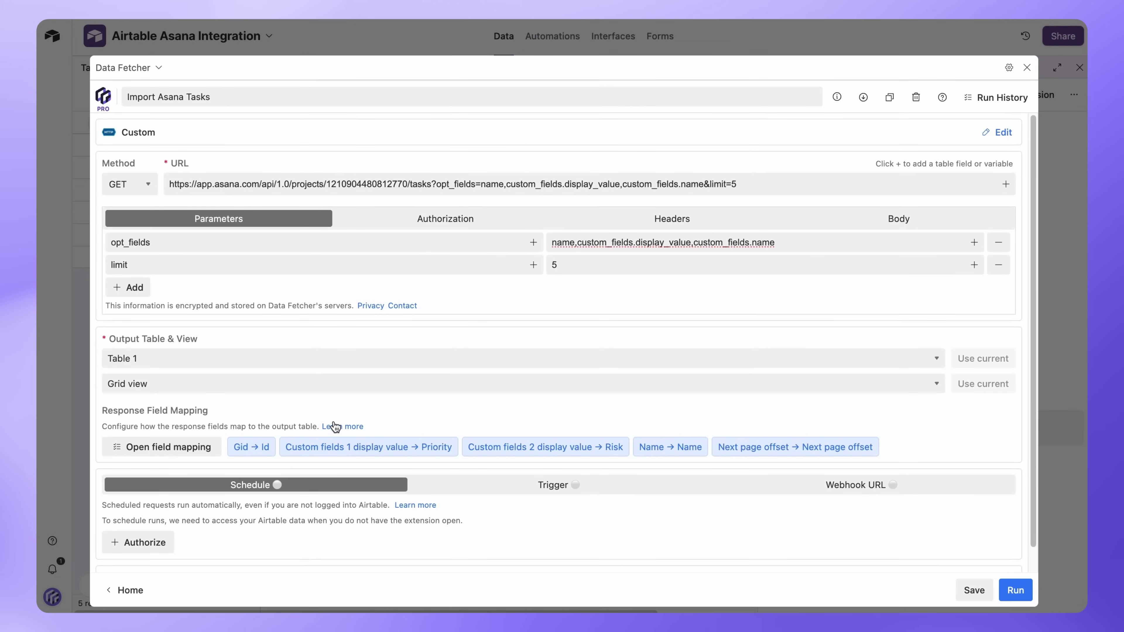
pyautogui.scroll(-1, 270, 538)
pyautogui.click(221, 552)
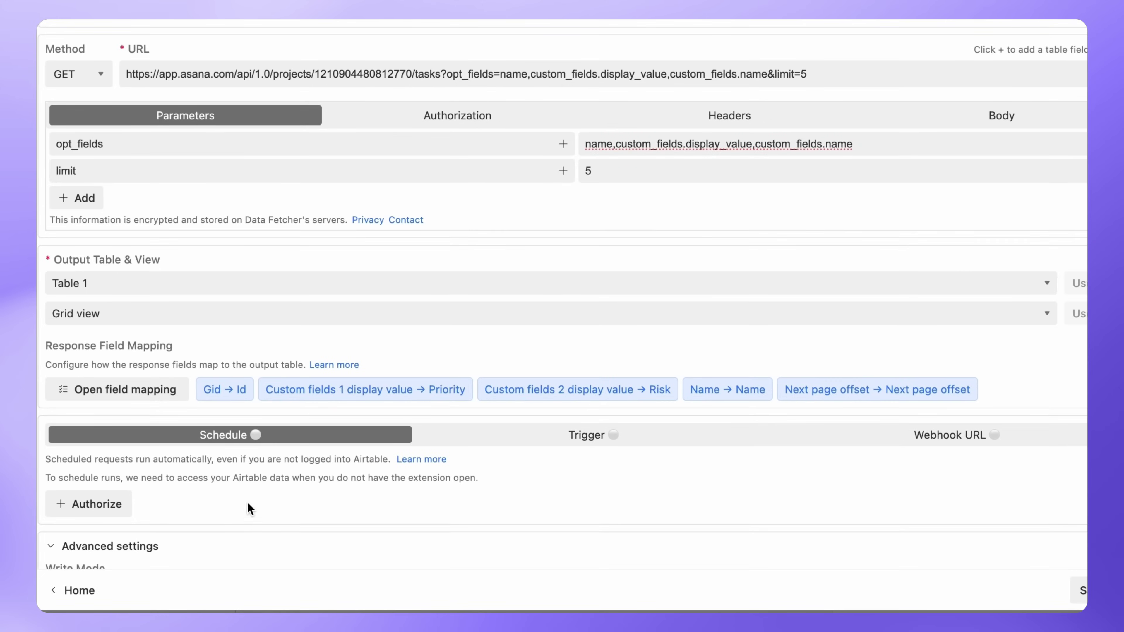
pyautogui.scroll(-5, 248, 503)
pyautogui.scroll(-3, 248, 483)
pyautogui.click(162, 321)
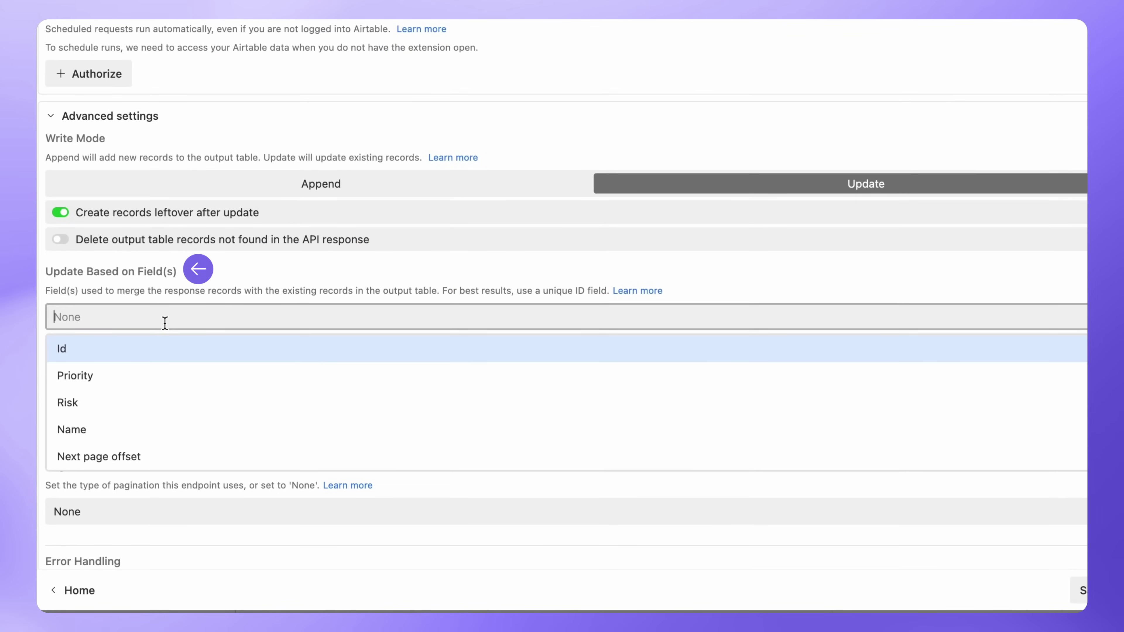
pyautogui.click(157, 349)
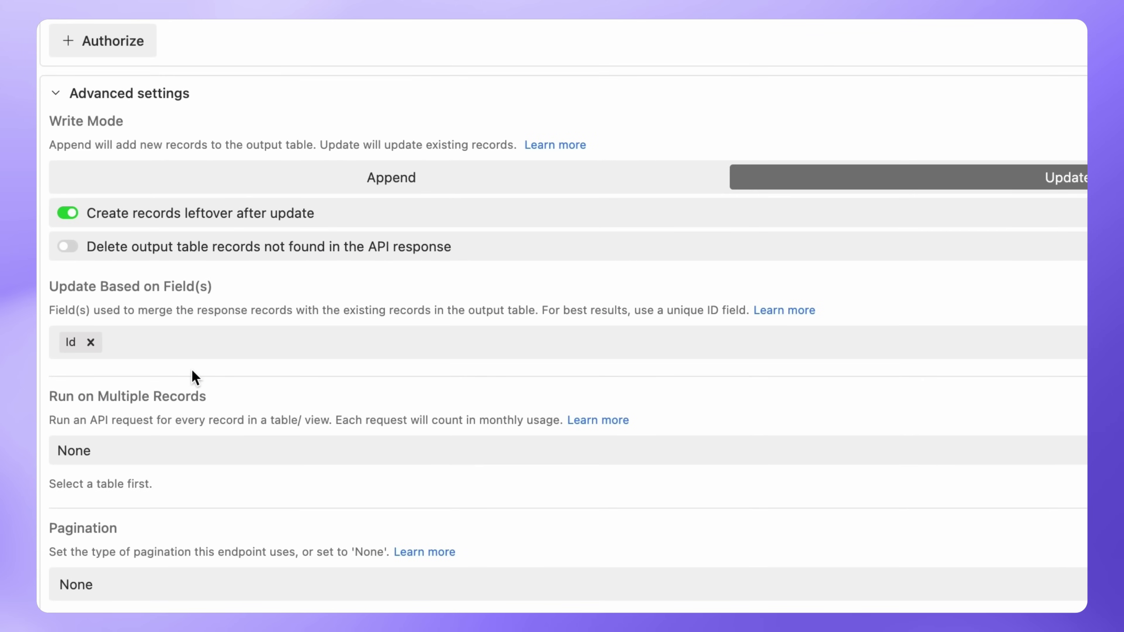
# Set pagination to Cursor with parameter offset and cursor field Next page offset.
pyautogui.scroll(-3, 192, 372)
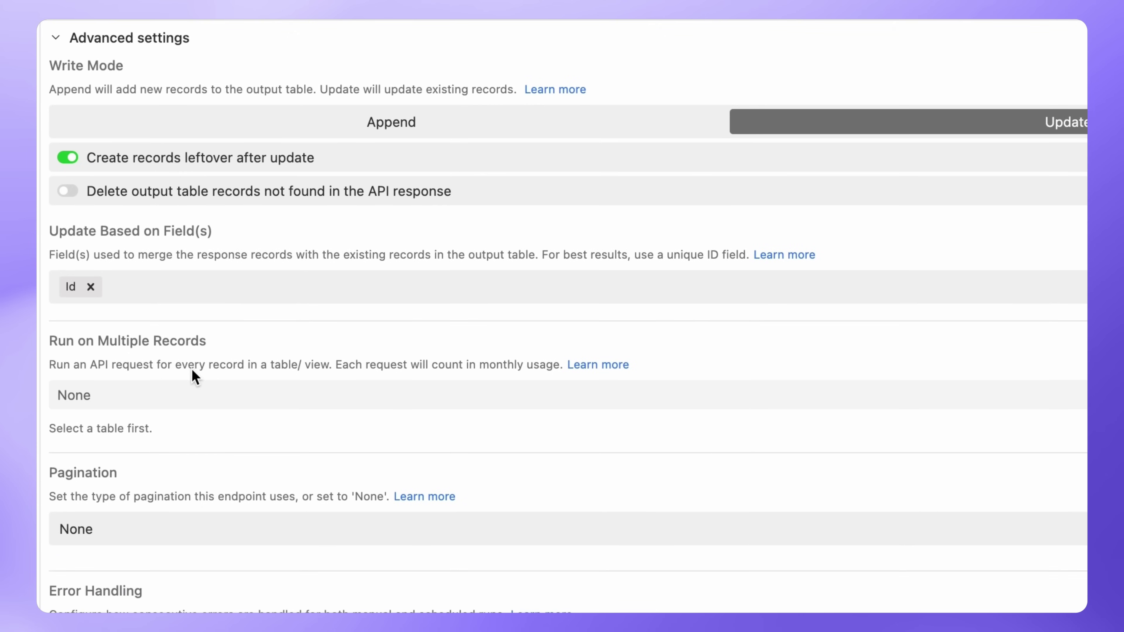
pyautogui.scroll(-5, 195, 376)
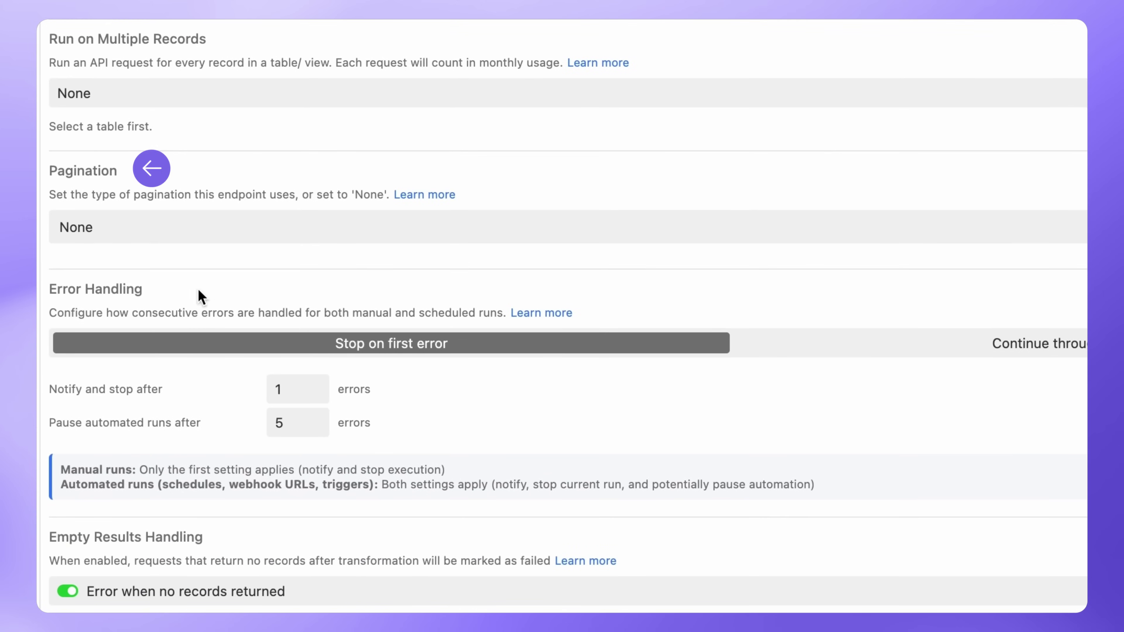
pyautogui.click(215, 250)
pyautogui.click(197, 288)
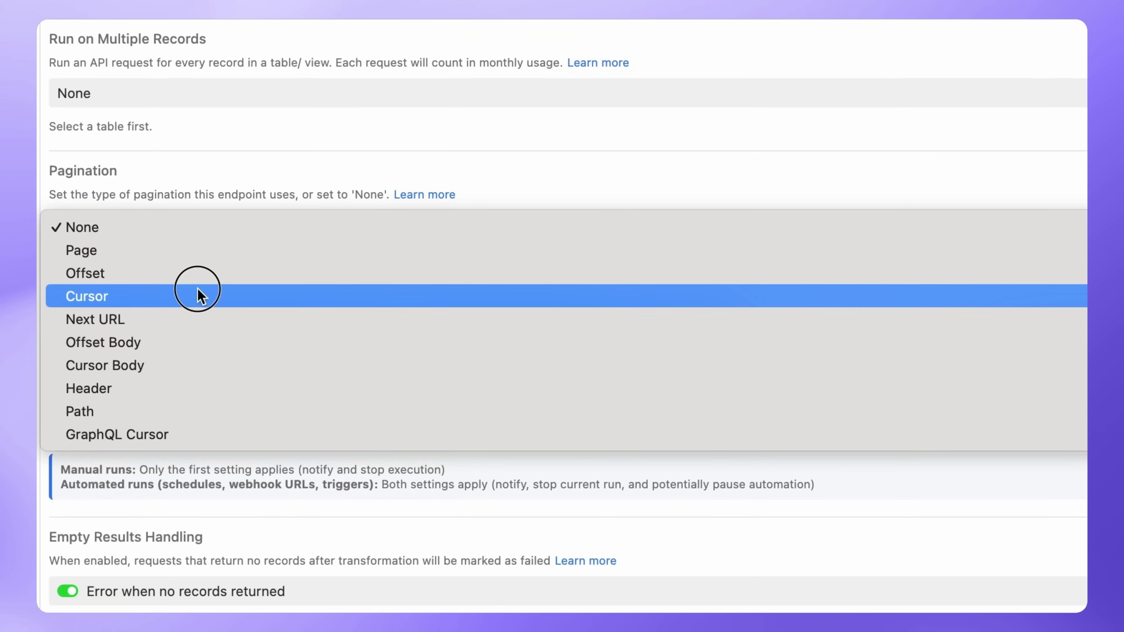
pyautogui.write('offset')
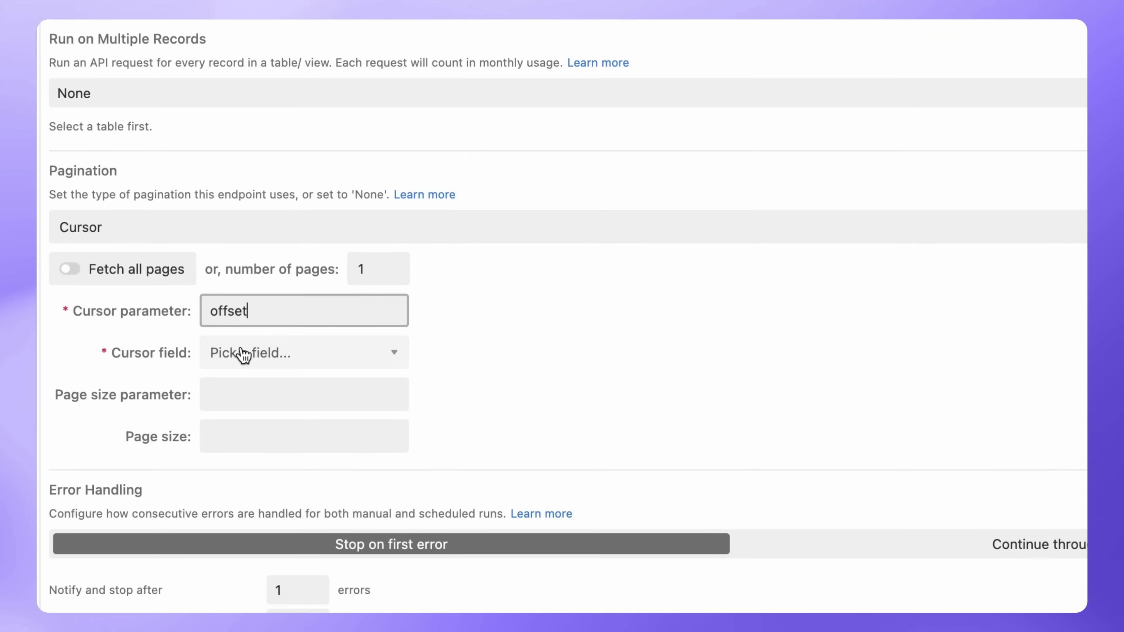
pyautogui.click(243, 354)
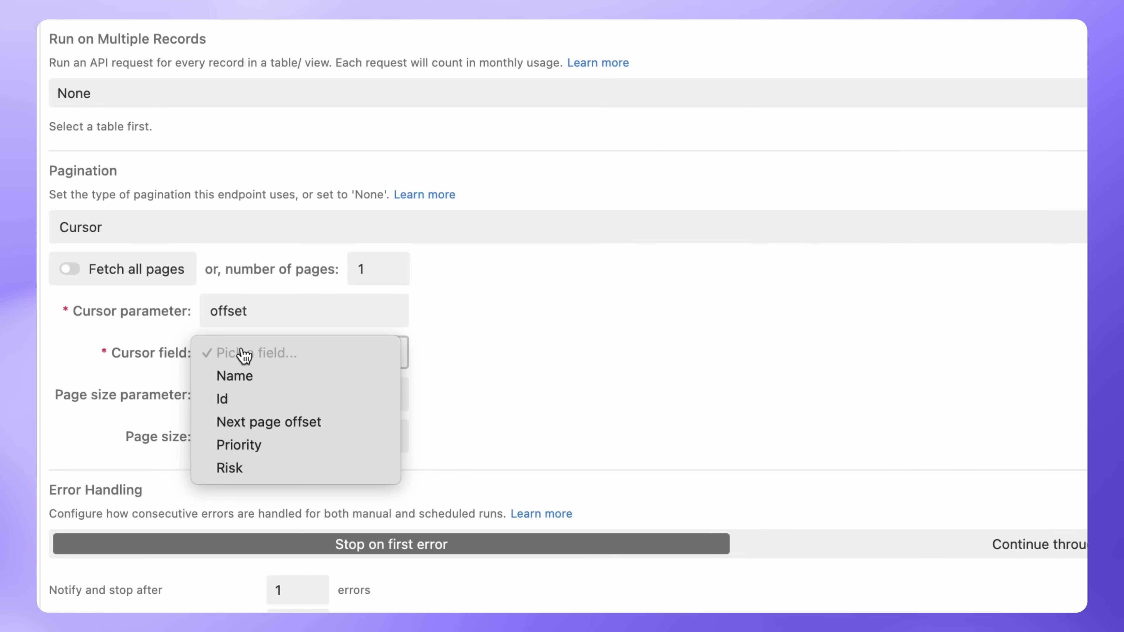
pyautogui.click(257, 424)
# Set page size parameter limit to 100 and save and rerun the import.
pyautogui.click(243, 396)
pyautogui.write('limi')
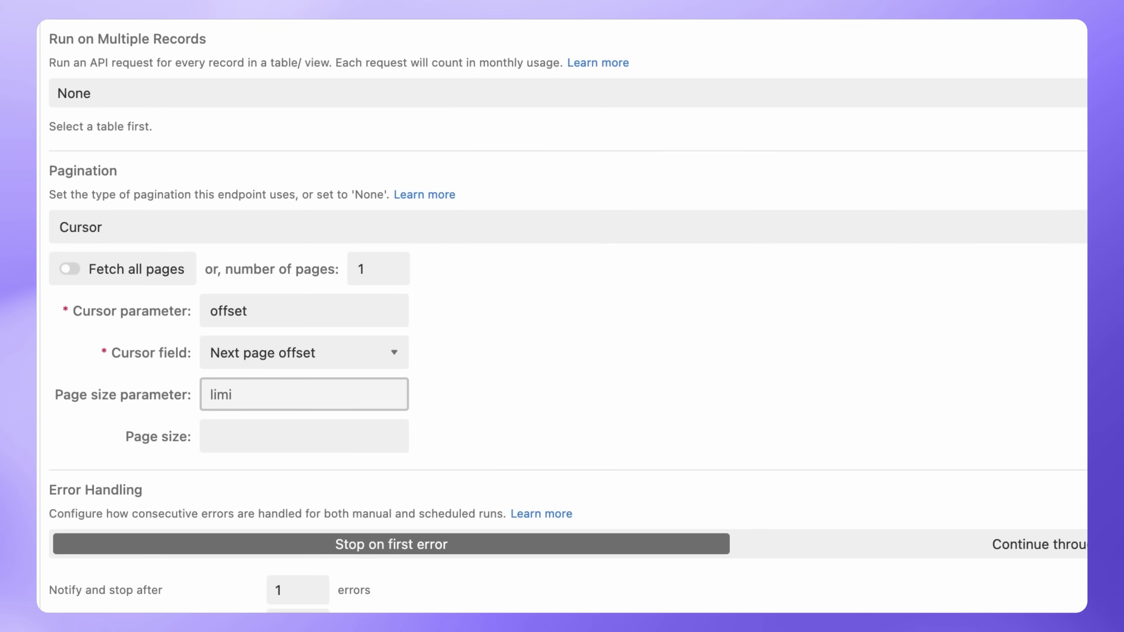
pyautogui.write('t')
pyautogui.press('Tab')
pyautogui.write('100')
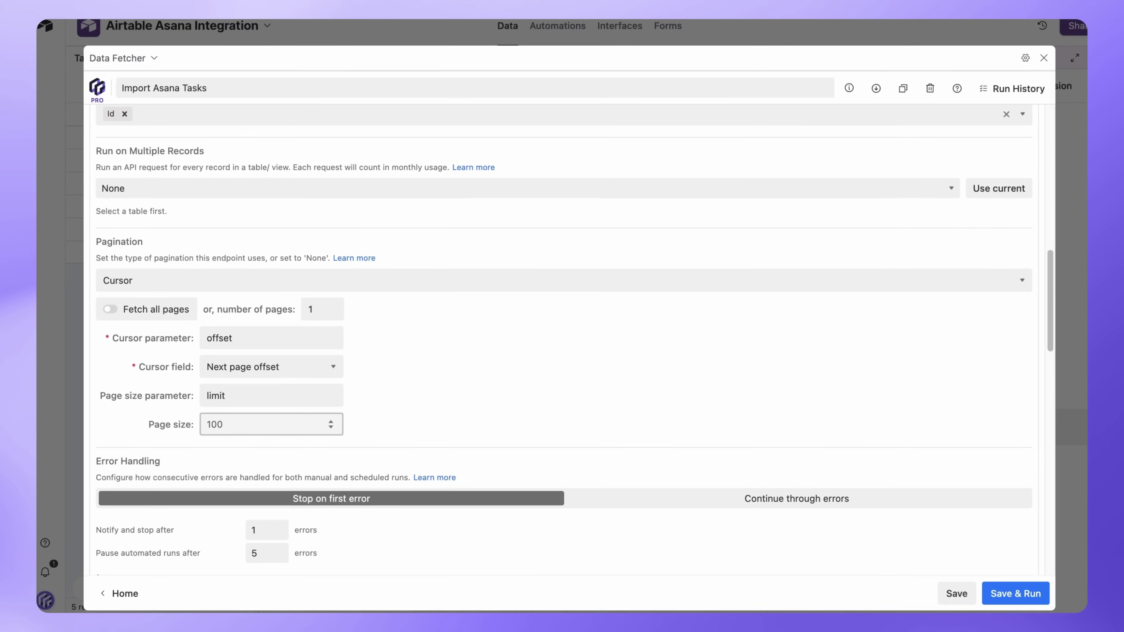
pyautogui.click(971, 584)
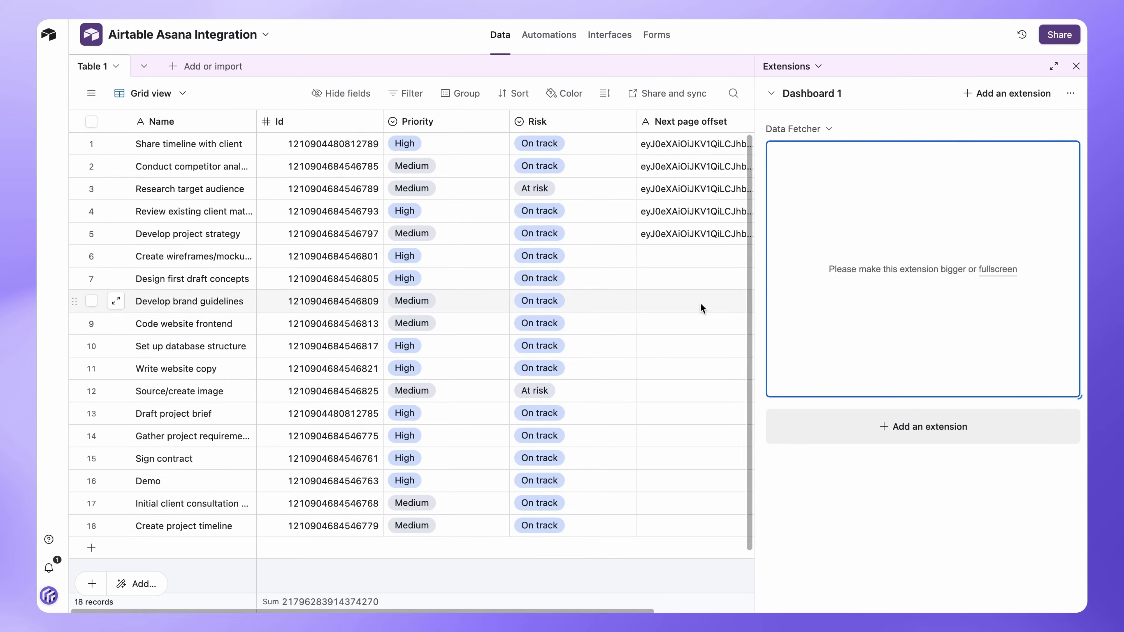
# Authorize Data Fetcher for scheduled runs, granting it access to all resources.
pyautogui.click(1059, 125)
pyautogui.click(150, 536)
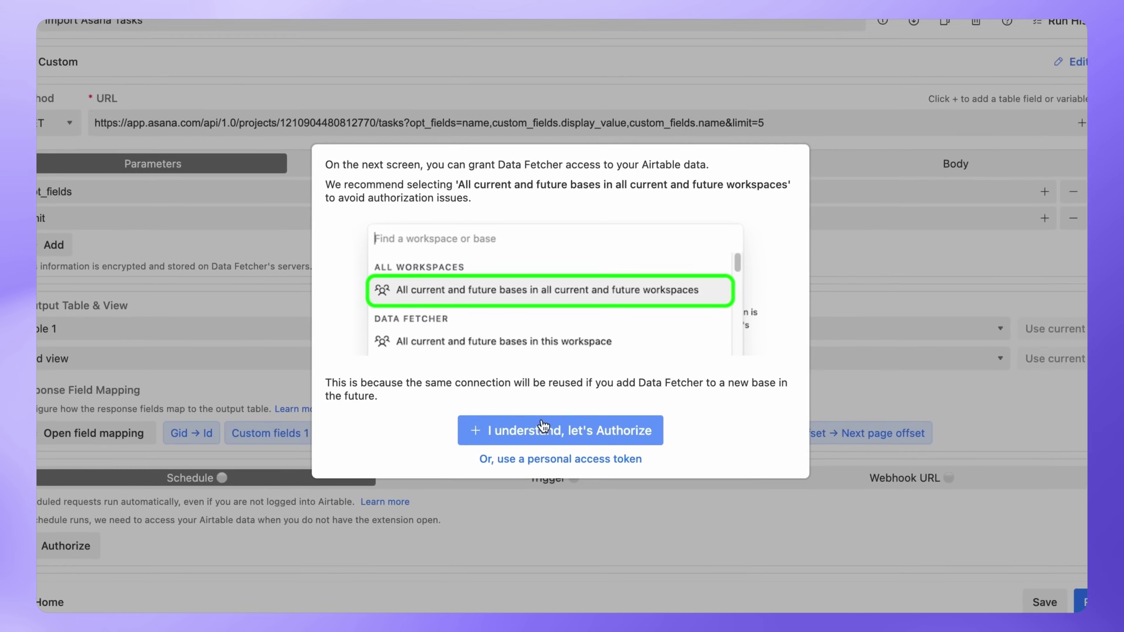
pyautogui.click(546, 433)
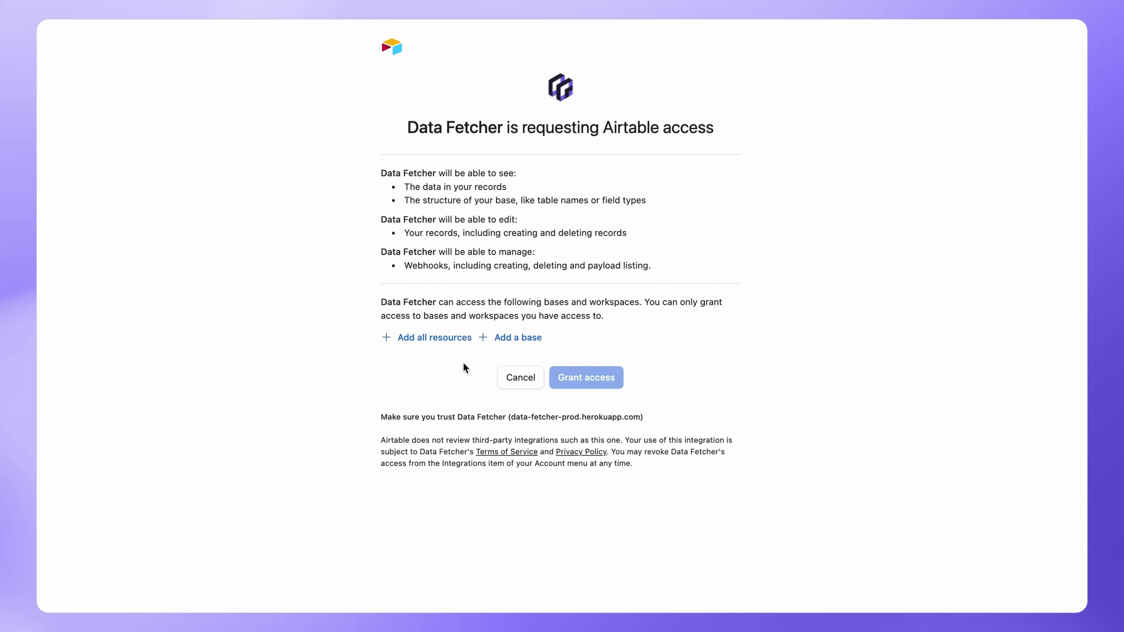
pyautogui.click(438, 337)
pyautogui.click(559, 420)
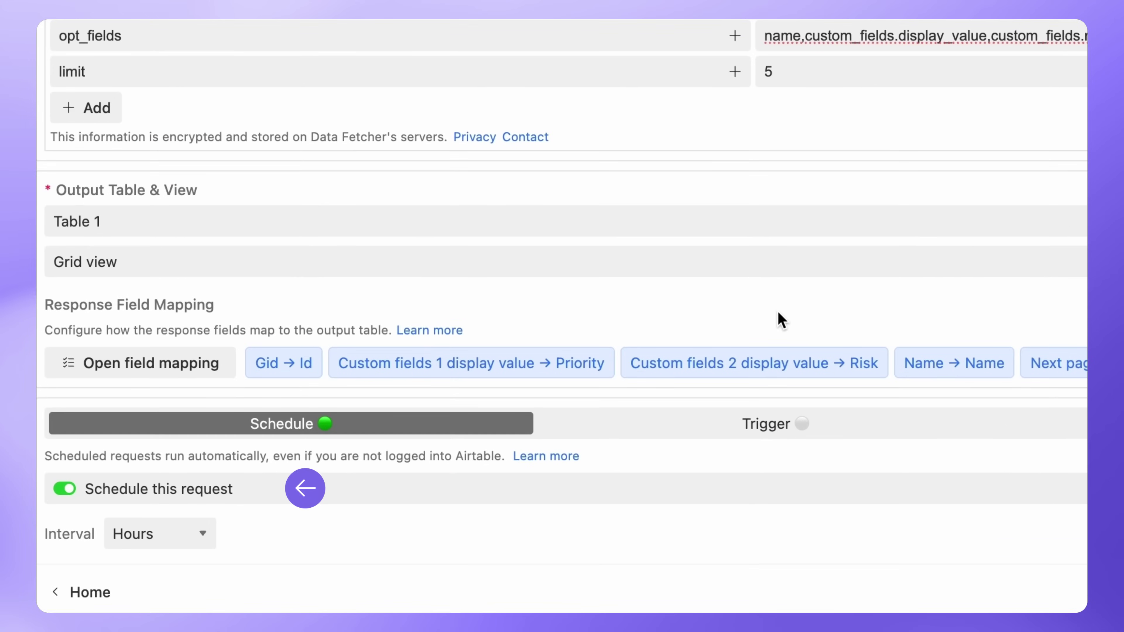
# Schedule the import to run every 2 hours and close Data Fetcher.
pyautogui.scroll(-5, 782, 320)
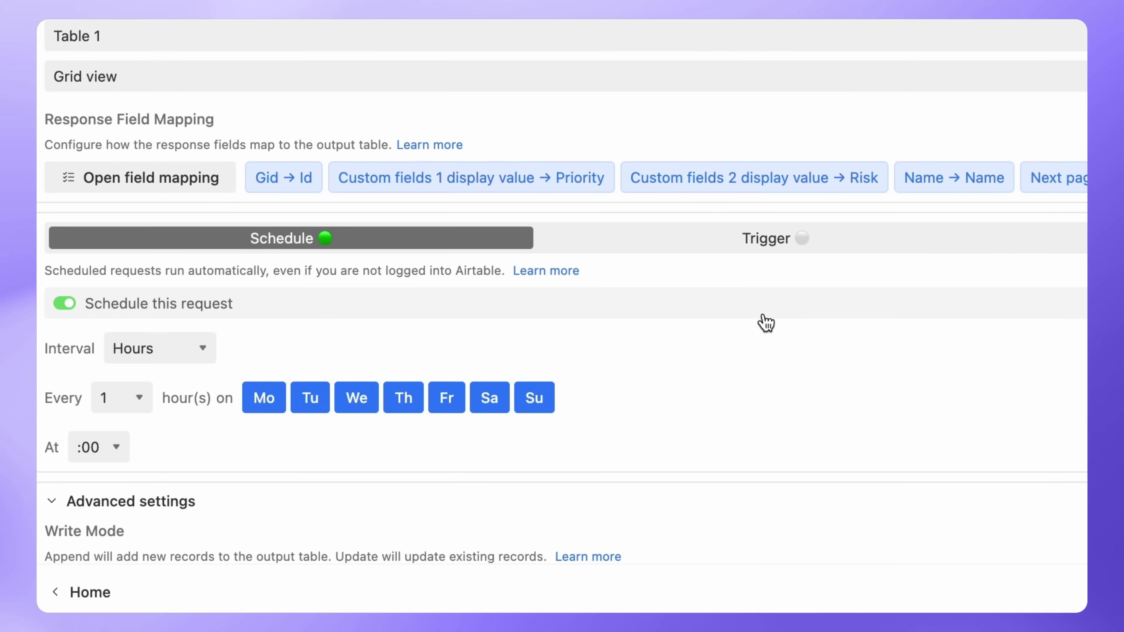
pyautogui.click(116, 400)
pyautogui.click(113, 423)
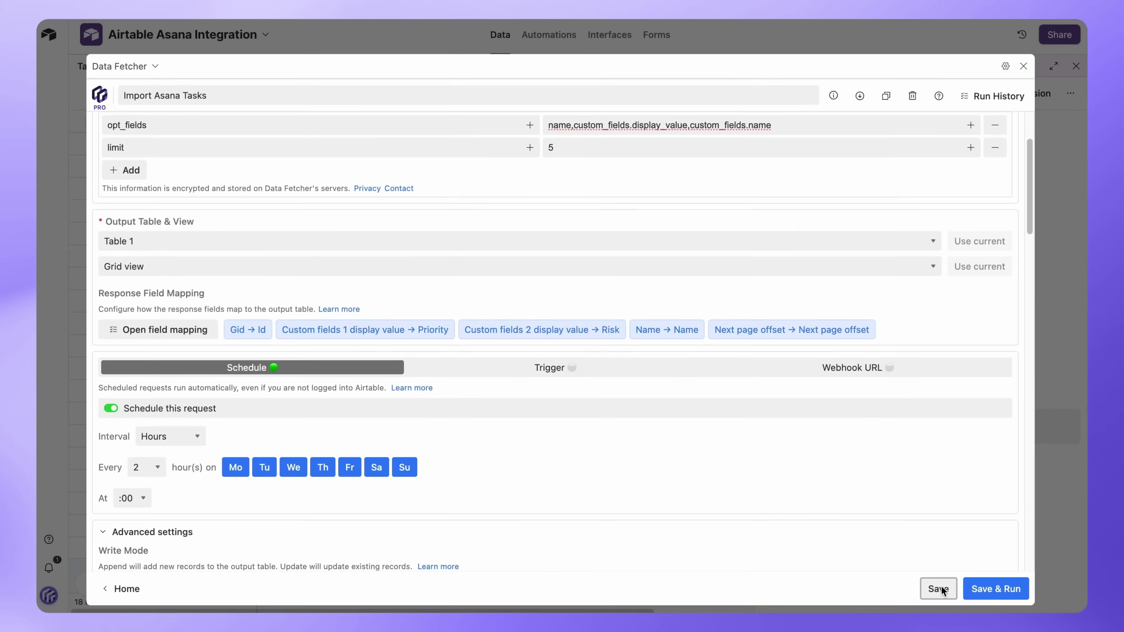
pyautogui.click(938, 589)
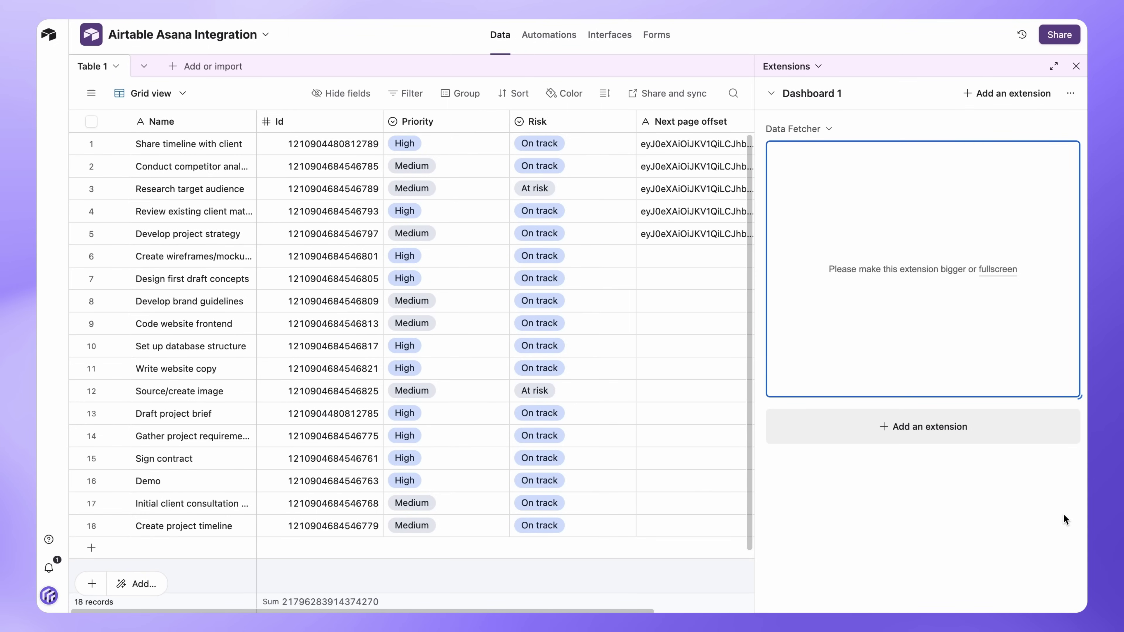